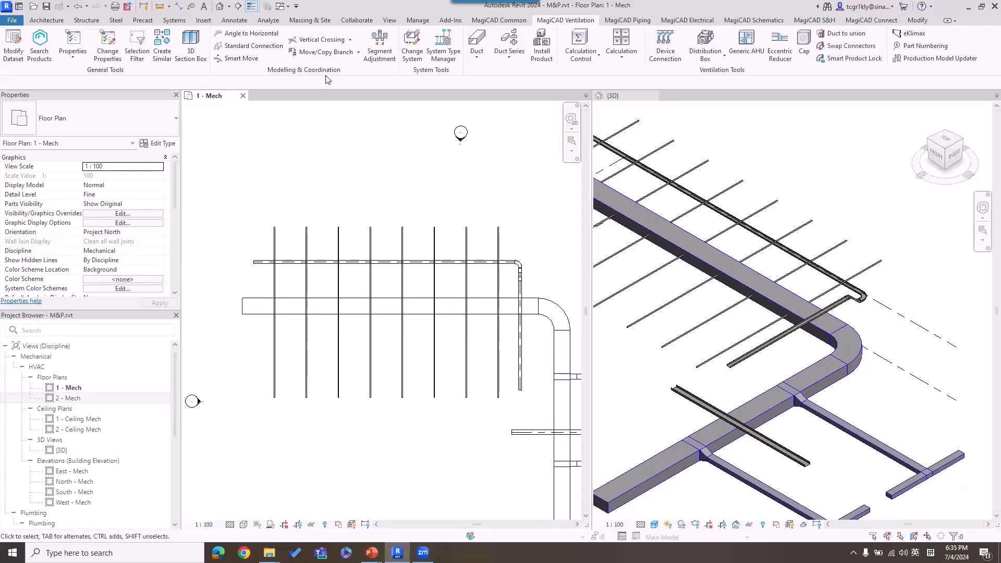
# - Start a Multi Vertical Crossing and set its two end points on the leftmost pipe, either side of the main duct and cable tray
pyautogui.click(350, 39)
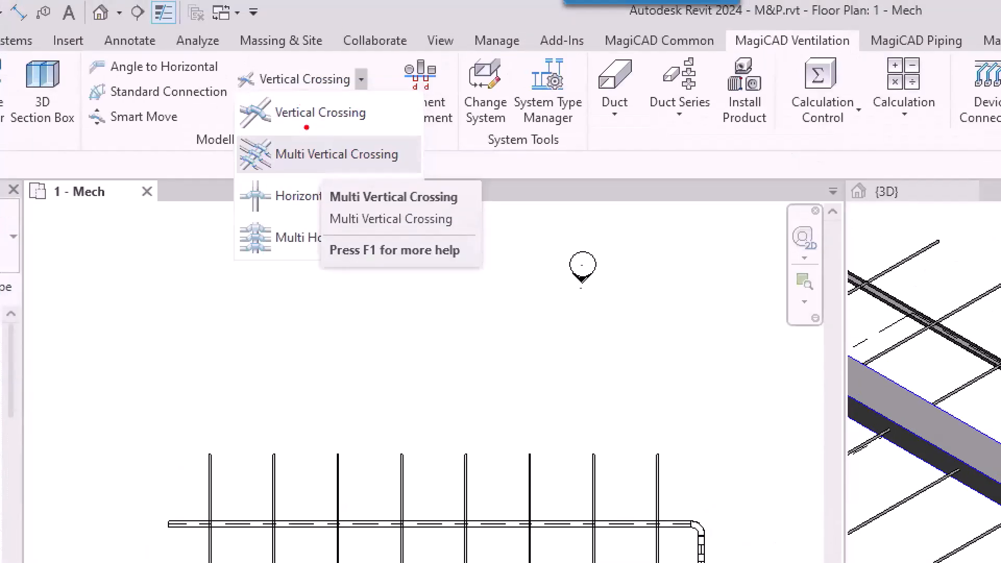
pyautogui.moveTo(307, 127)
pyautogui.mouseDown()
pyautogui.moveTo(240, 186)
pyautogui.moveTo(264, 127)
pyautogui.mouseUp()
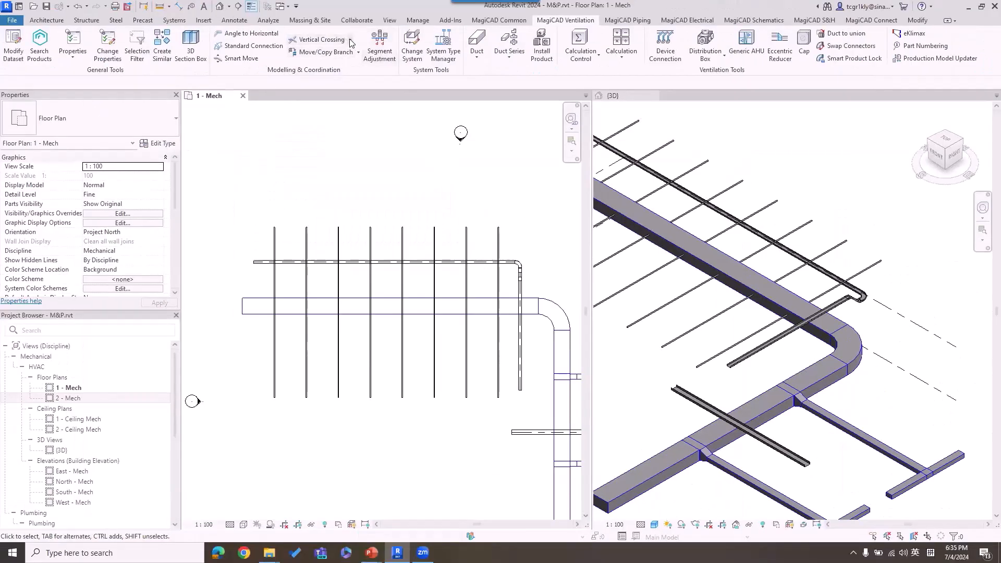
pyautogui.click(361, 79)
pyautogui.click(336, 76)
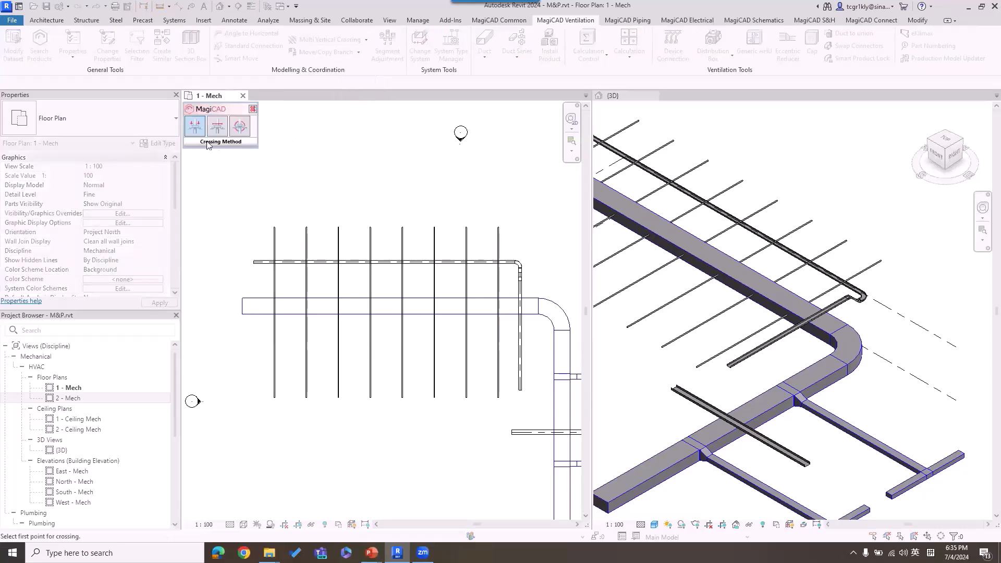
pyautogui.click(277, 326)
pyautogui.click(275, 251)
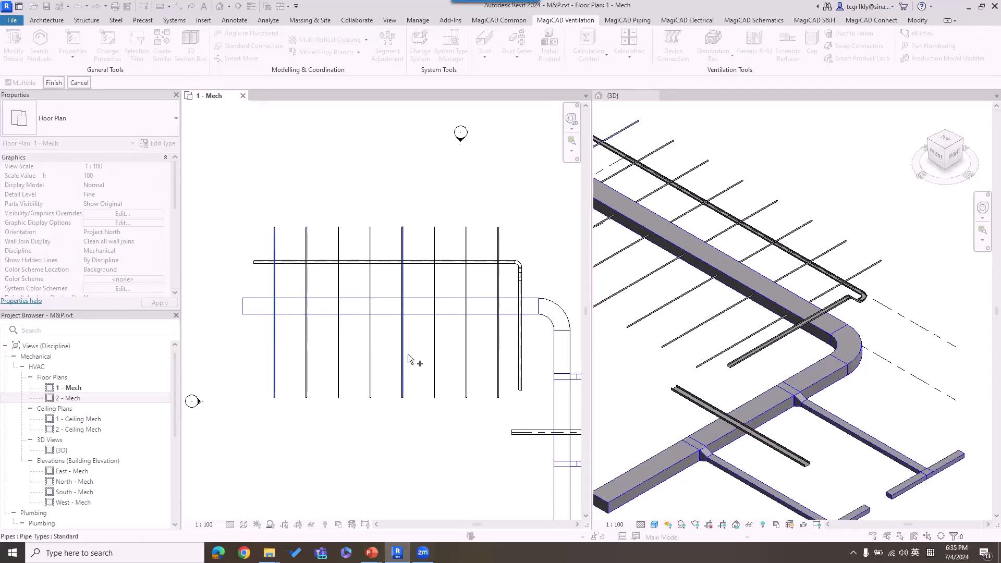
# - Include the four pipes adjacent to the leftmost one in the crossing and align them beneath the main duct
pyautogui.moveTo(419, 356); pyautogui.dragTo(300, 337)
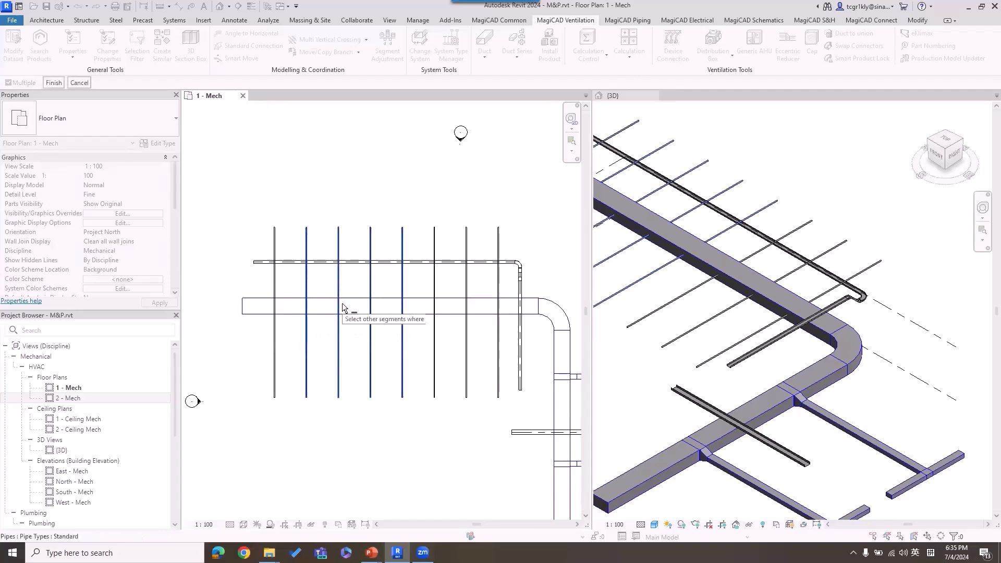
pyautogui.click(52, 83)
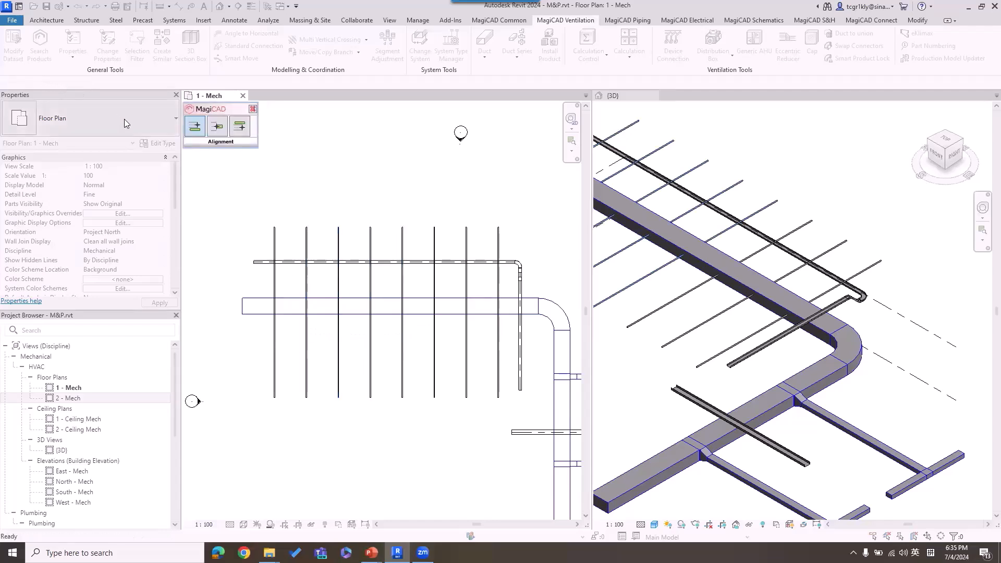
pyautogui.click(246, 131)
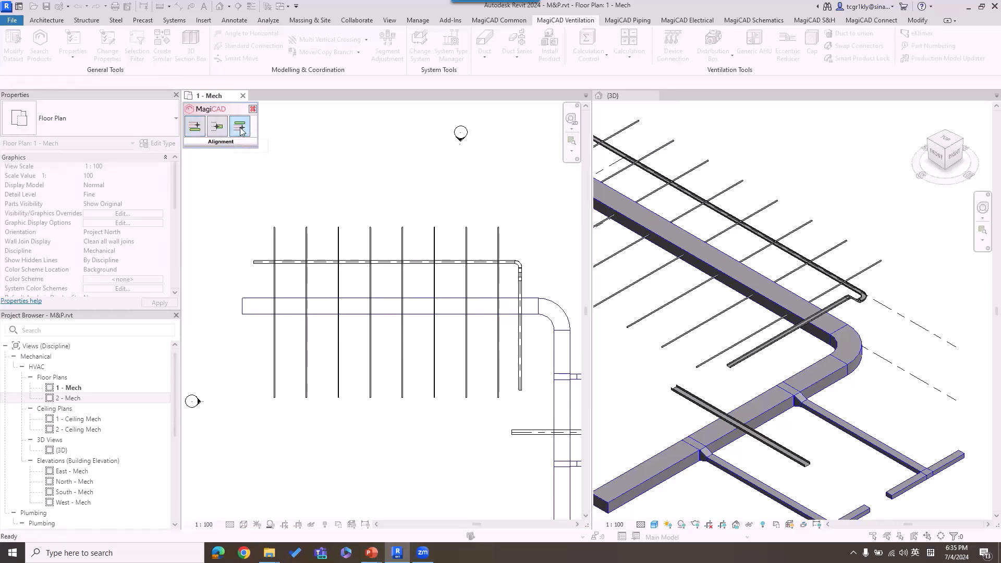
pyautogui.click(249, 302)
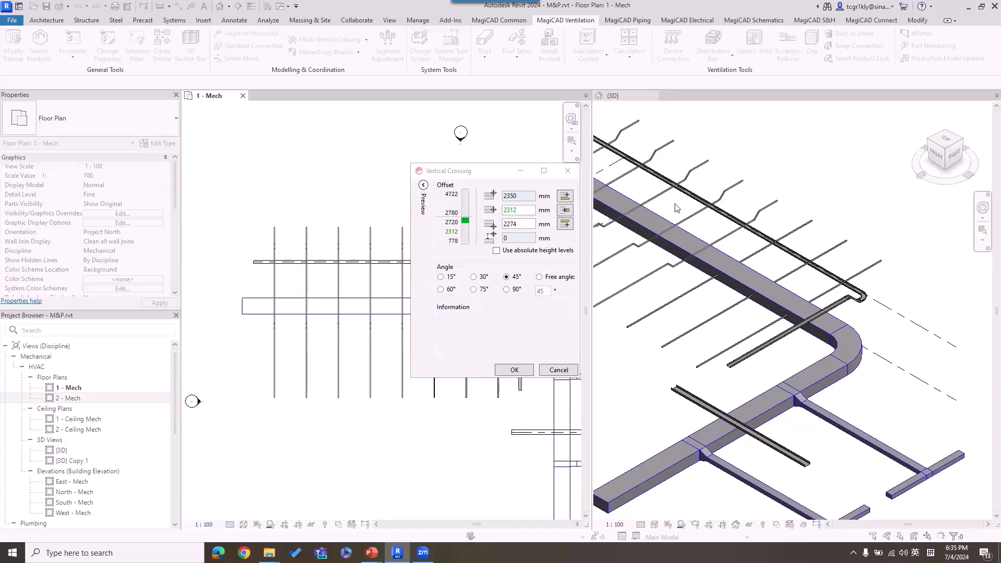
# - Show the 3D preview of the vertical crossing and set the clearance between the duct and pipes to 50 mm
pyautogui.click(423, 186)
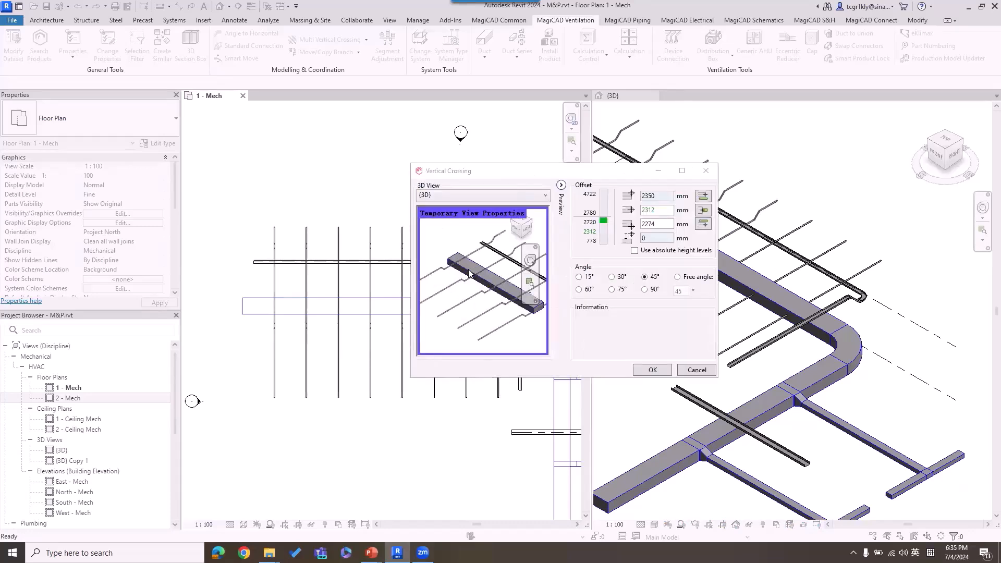
pyautogui.keyDown('shift'); pyautogui.moveTo(470, 272); pyautogui.dragTo(456, 299, button='middle'); pyautogui.keyUp('shift')
pyautogui.scroll(4, 468, 266)
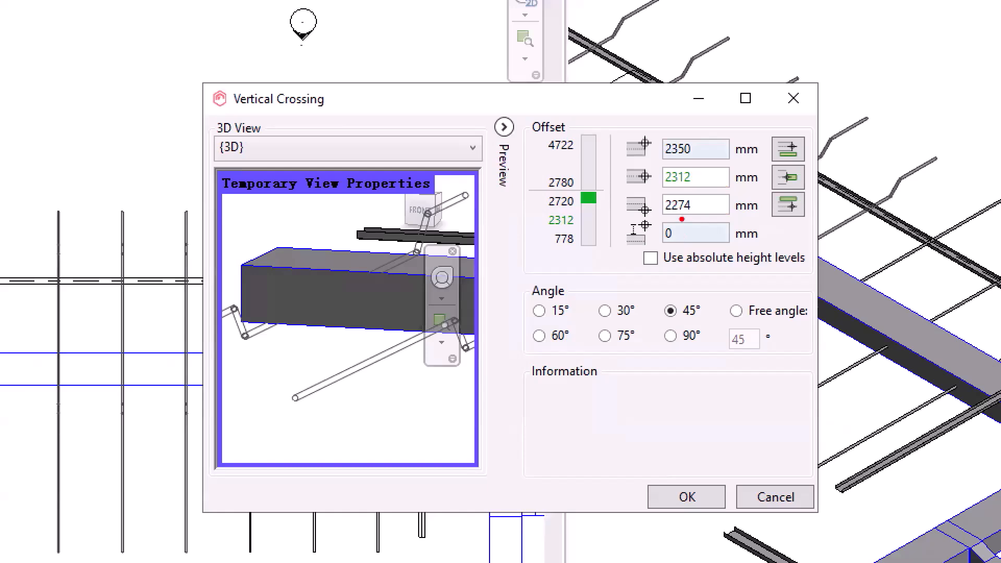
pyautogui.moveTo(678, 217)
pyautogui.mouseDown()
pyautogui.moveTo(648, 217)
pyautogui.moveTo(612, 235)
pyautogui.moveTo(702, 228)
pyautogui.moveTo(647, 222)
pyautogui.mouseUp()
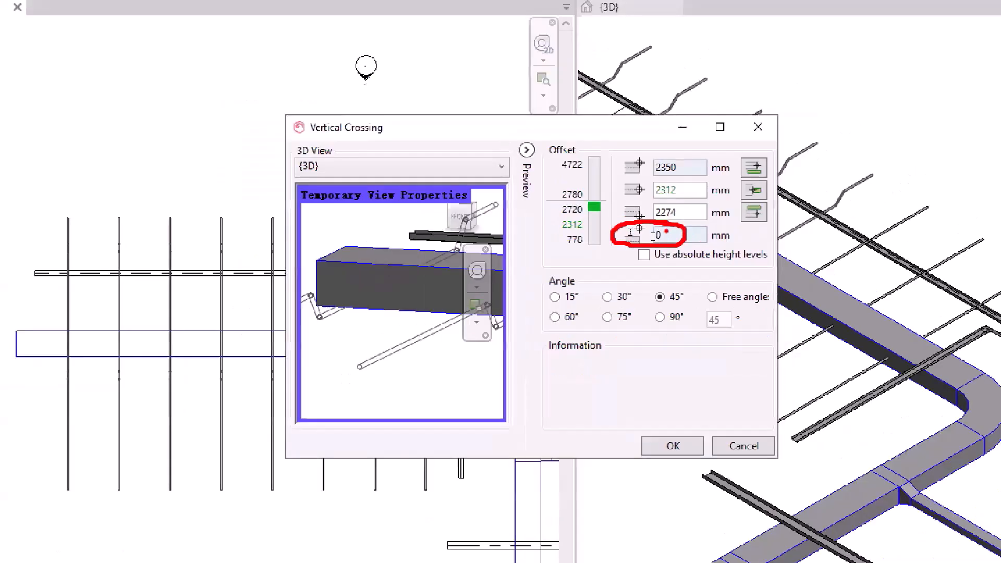
pyautogui.write('50')
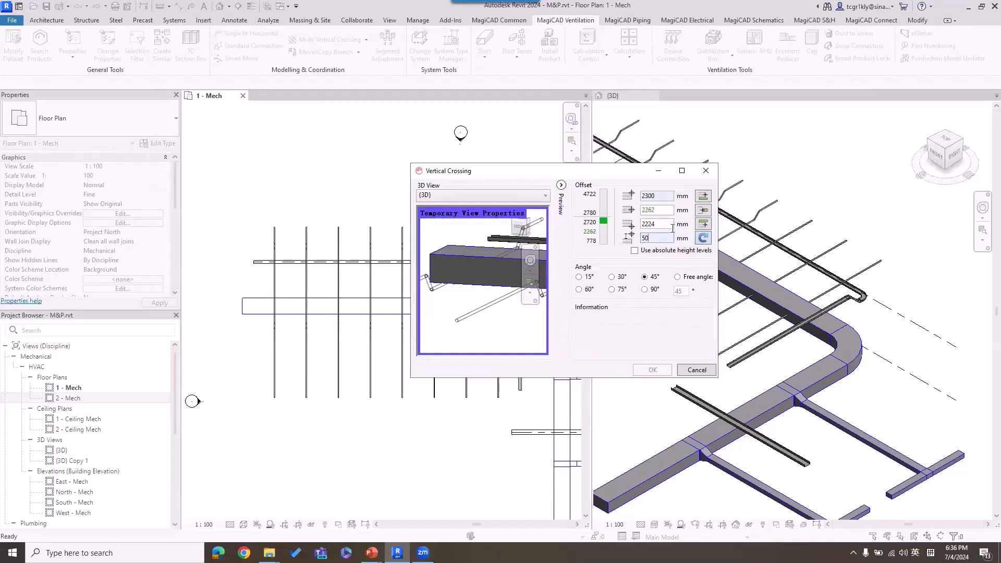
pyautogui.click(704, 238)
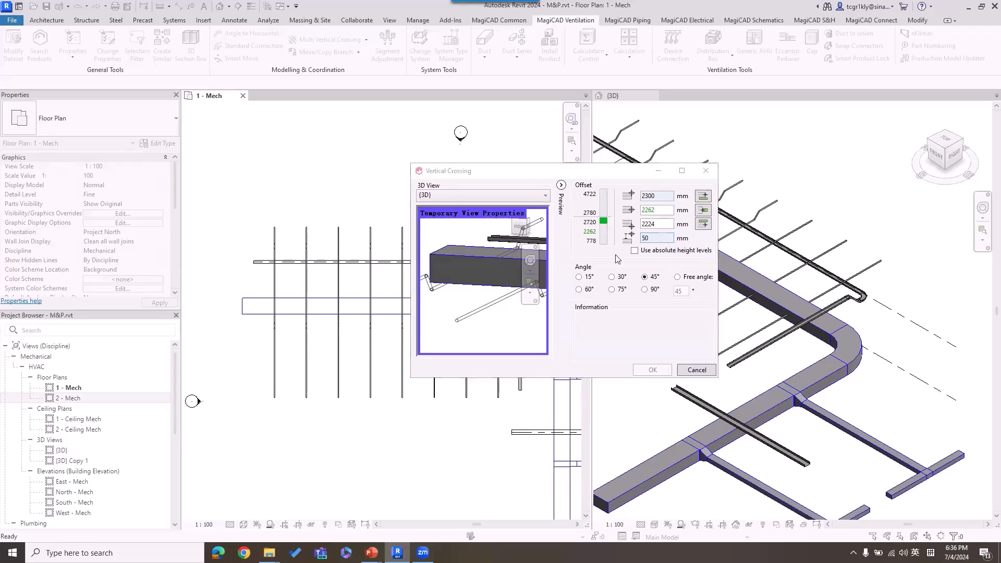
# - Check the clearance in the preview, set the crossing angle to 60°, and apply the crossing to the five pipes
pyautogui.keyDown('shift'); pyautogui.moveTo(459, 291); pyautogui.dragTo(456, 292, button='middle'); pyautogui.keyUp('shift')
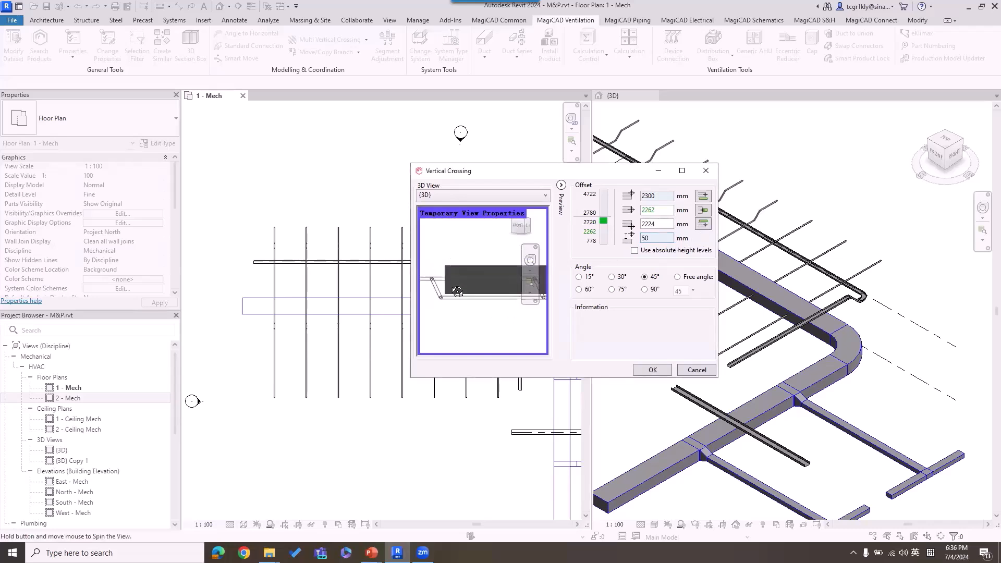
pyautogui.scroll(3, 472, 292)
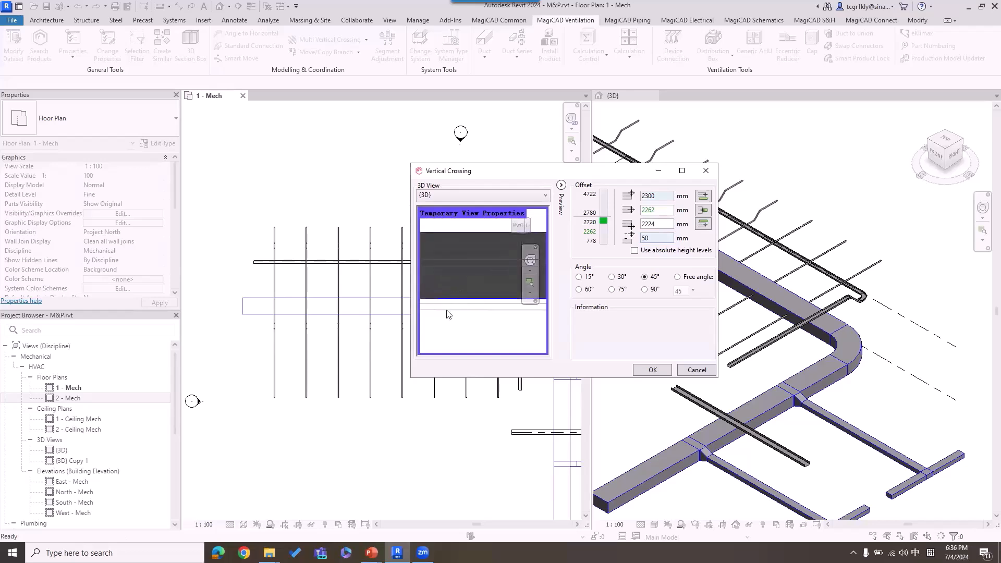
pyautogui.keyDown('shift'); pyautogui.moveTo(493, 289); pyautogui.dragTo(484, 297, button='middle'); pyautogui.keyUp('shift')
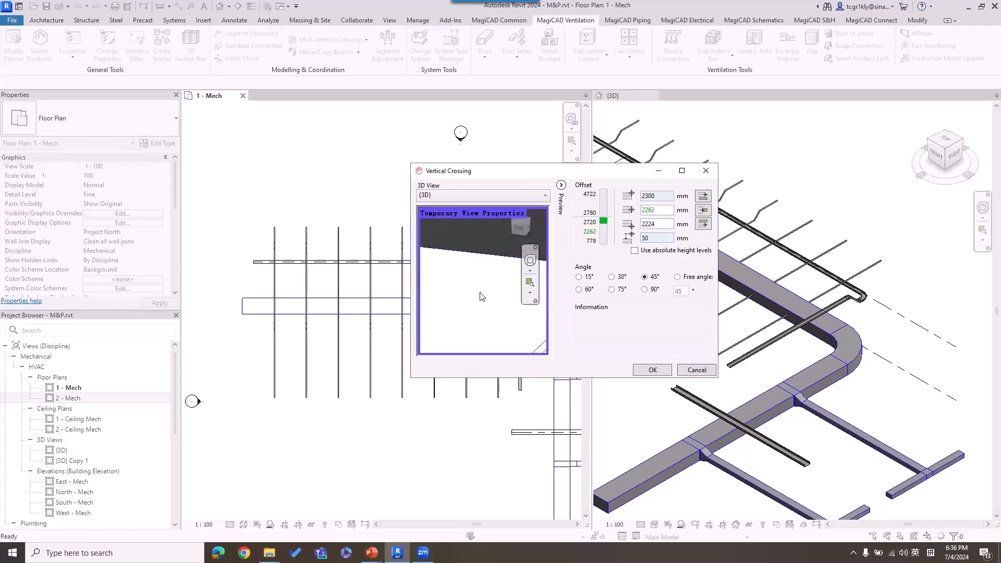
pyautogui.scroll(-2, 483, 297)
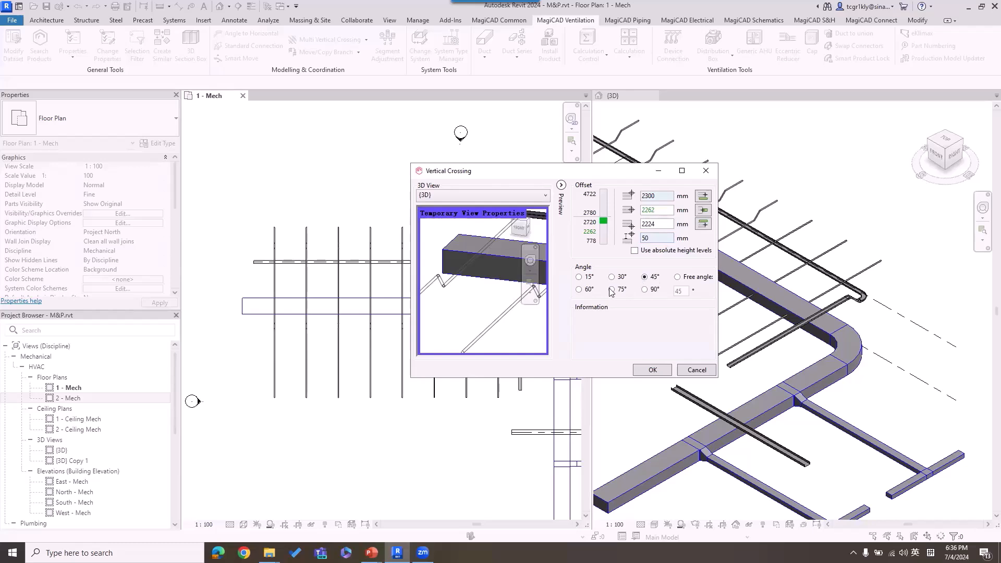
pyautogui.click(580, 290)
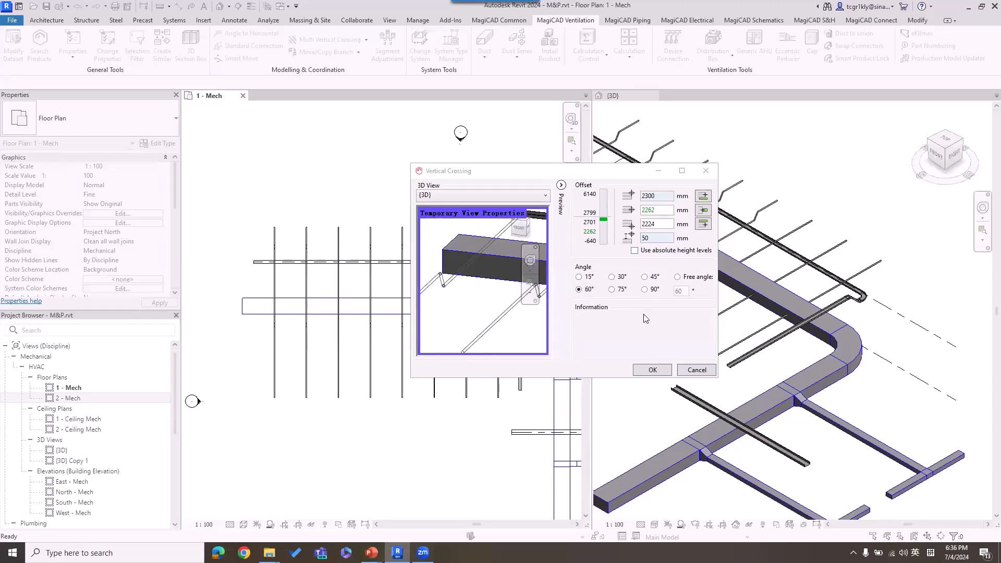
pyautogui.click(651, 370)
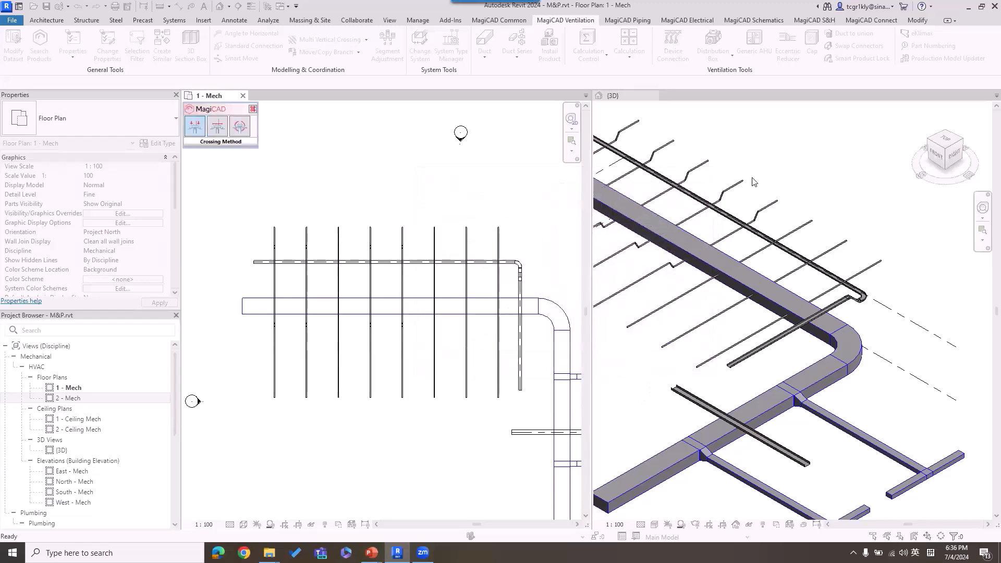
pyautogui.rightClick(476, 166)
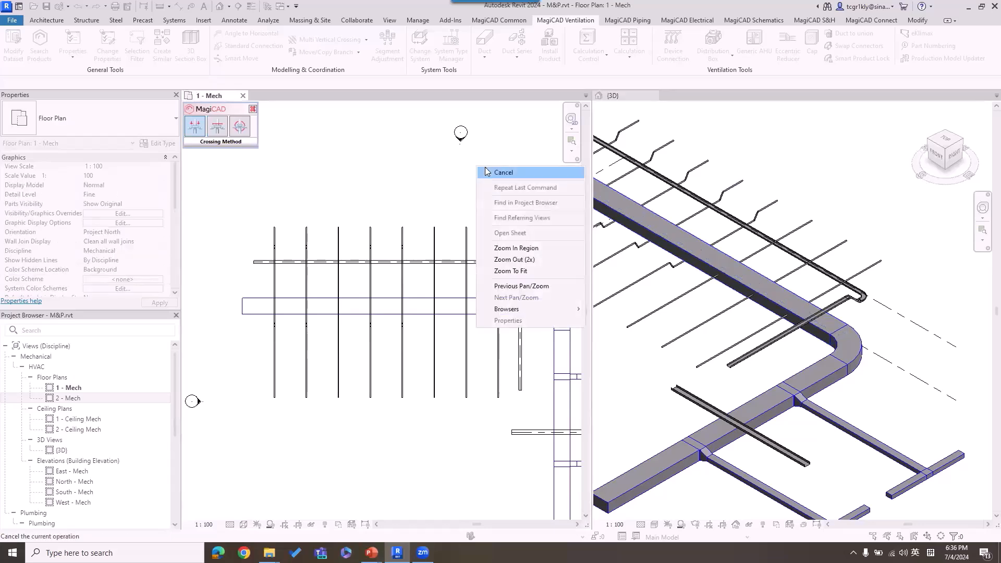
pyautogui.click(493, 172)
# - Inspect a rerouted pipe under the duct in the 3D view and look over the MagiCAD Ventilation, Piping and Electrical tools
pyautogui.scroll(6, 743, 198)
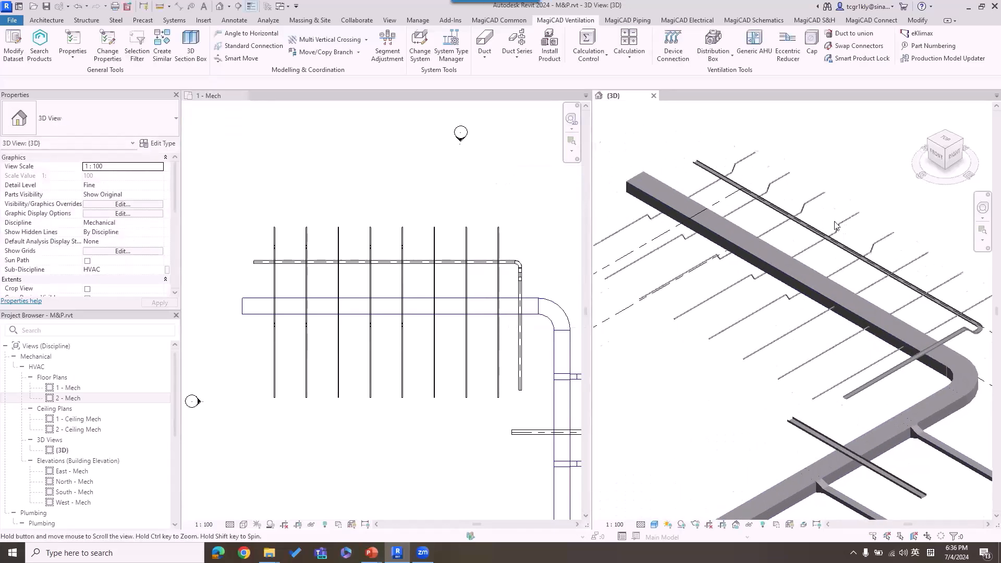
pyautogui.click(723, 236)
pyautogui.keyDown('shift'); pyautogui.moveTo(729, 256); pyautogui.dragTo(680, 268, button='middle'); pyautogui.keyUp('shift')
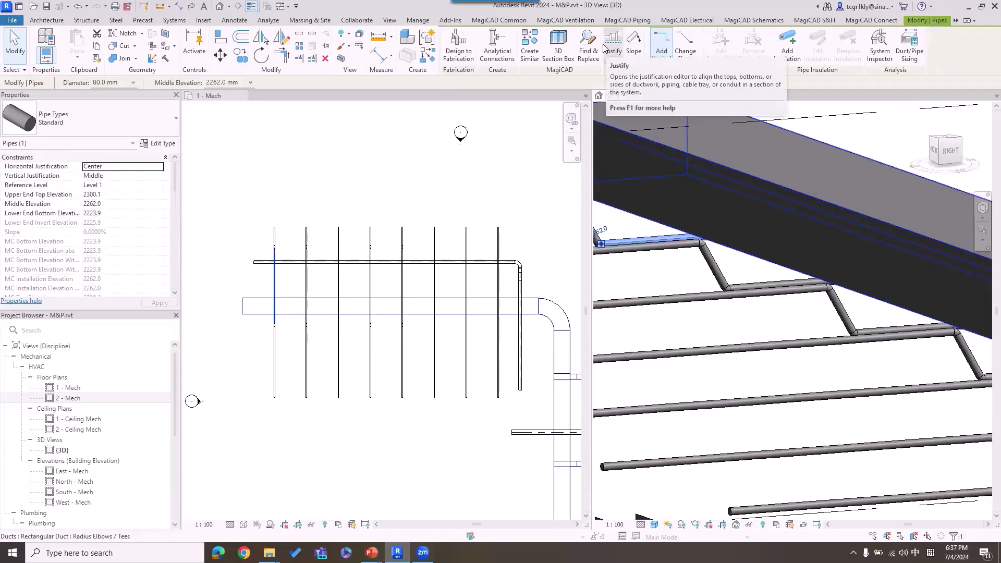
pyautogui.click(566, 21)
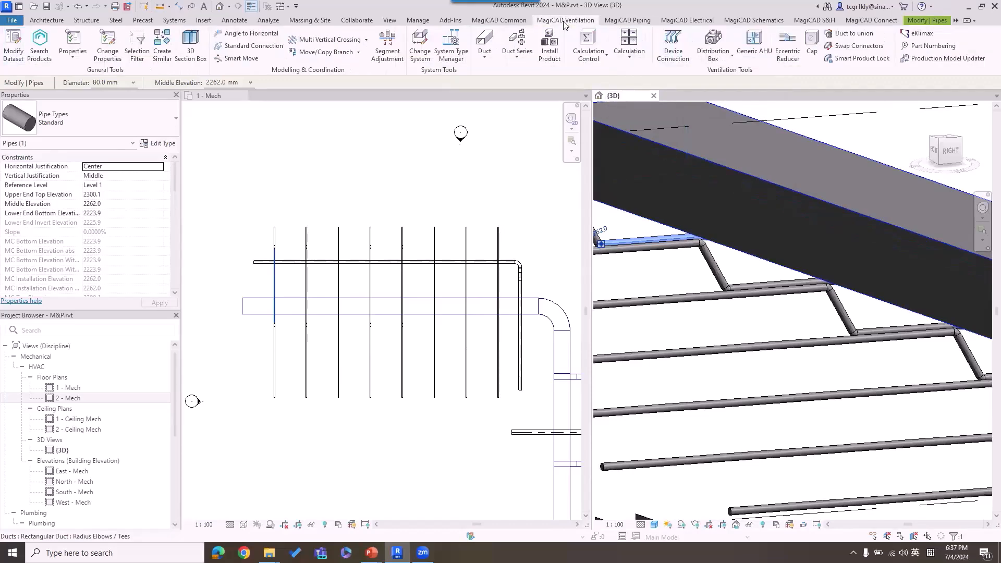
pyautogui.click(642, 21)
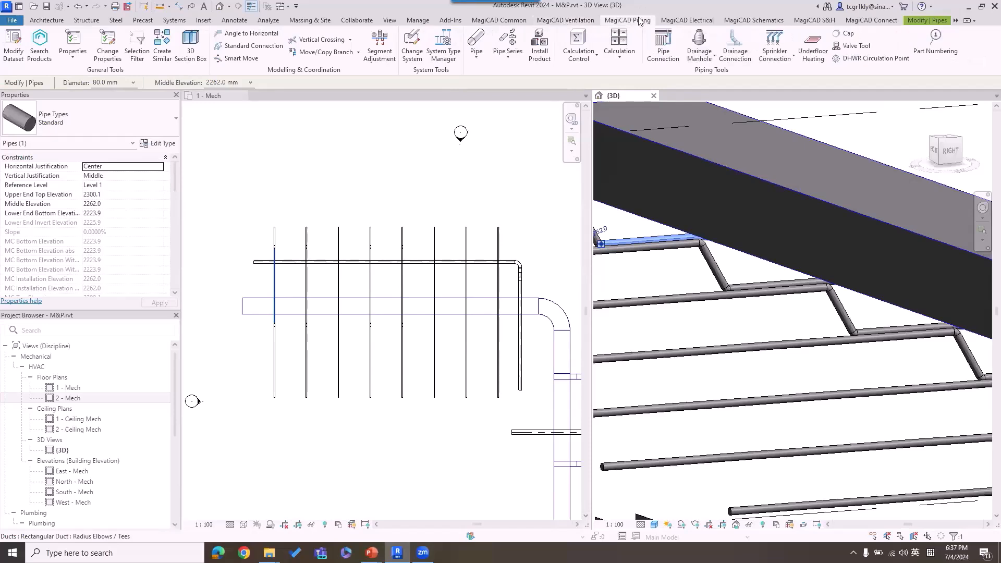
pyautogui.click(682, 21)
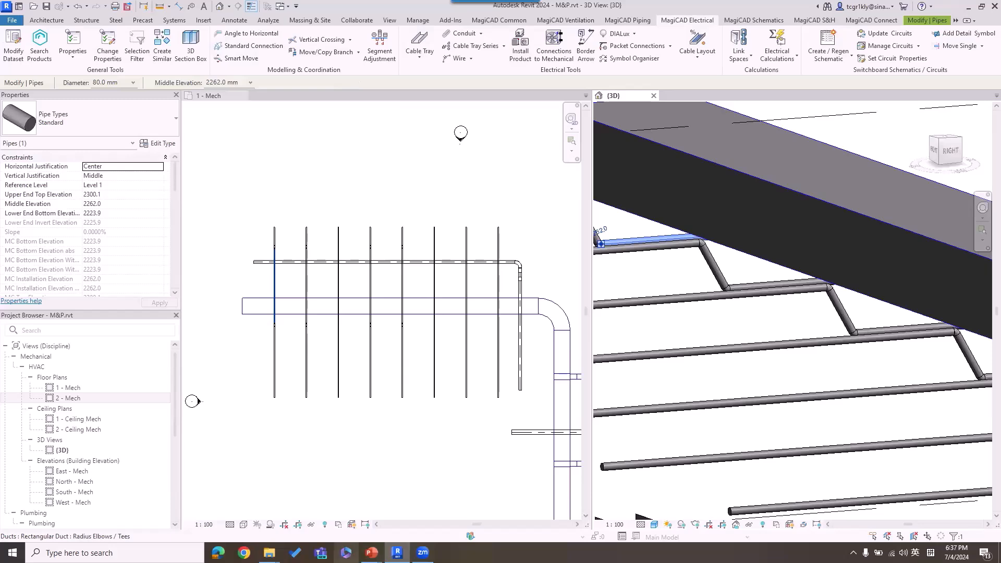
# - Switch to the MCREV Live Demo_Lite presentation in PowerPoint, view the productivity tools slide, and return to Revit
pyautogui.moveTo(371, 552)
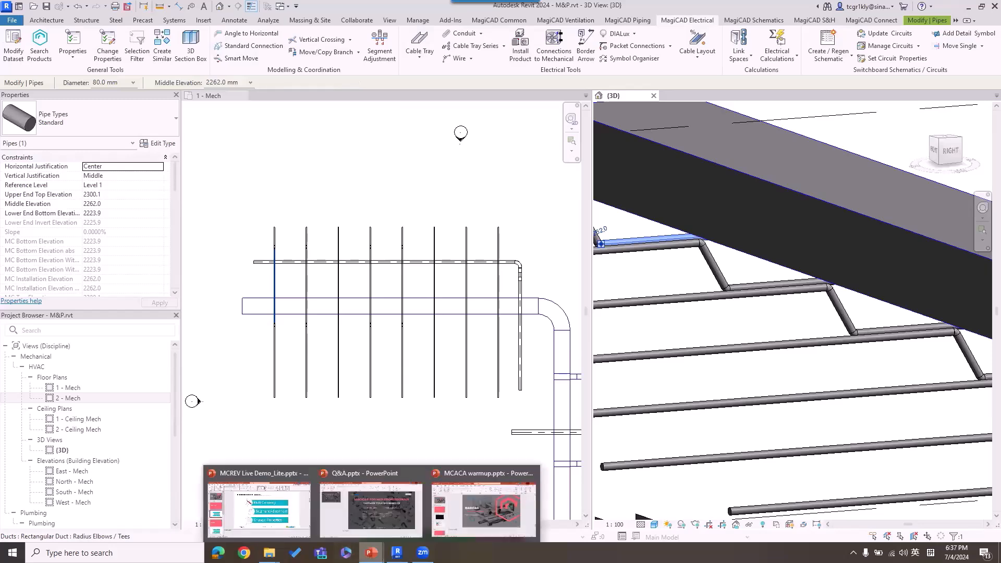
pyautogui.click(260, 503)
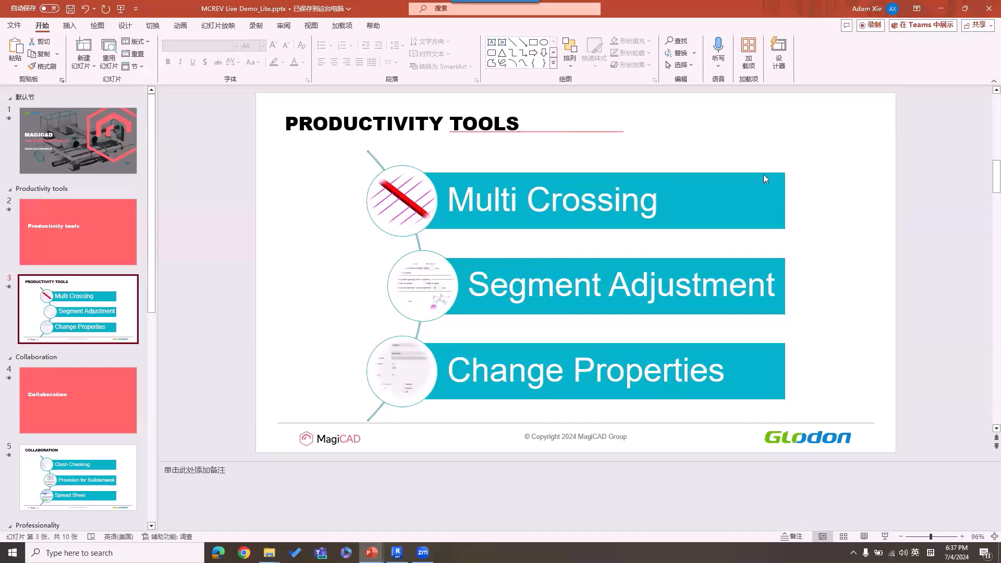
pyautogui.click(941, 9)
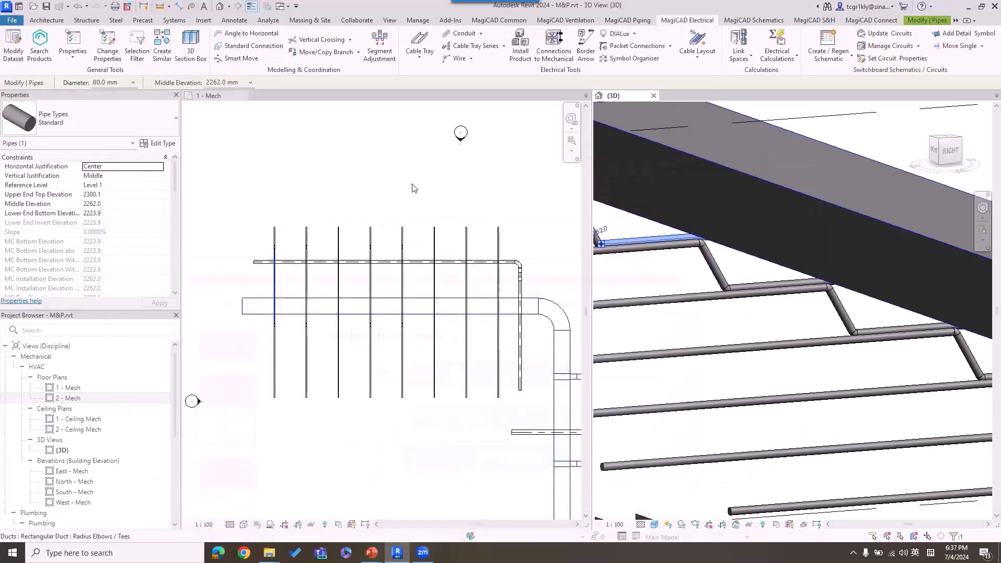
# - Draw a 150 mm horizontal pipe about 12300 mm long at 2750 mm middle elevation, just below the short cable tray crossing the vertical duct
pyautogui.moveTo(505, 241); pyautogui.dragTo(448, 189, button='middle')
pyautogui.scroll(1, 467, 347)
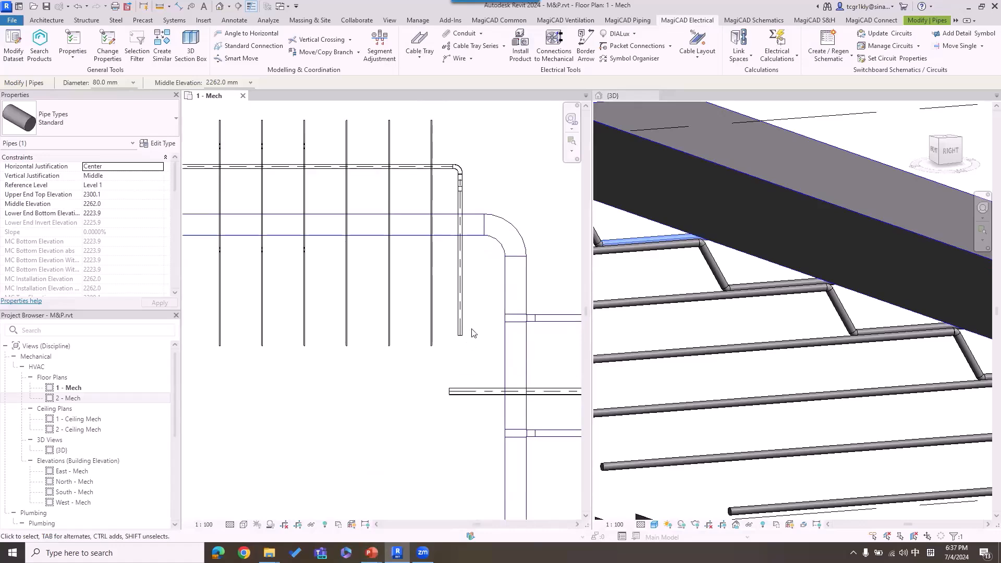
pyautogui.moveTo(467, 349); pyautogui.dragTo(424, 310, button='middle')
pyautogui.scroll(-5, 714, 325)
pyautogui.moveTo(748, 229); pyautogui.dragTo(672, 19, button='middle')
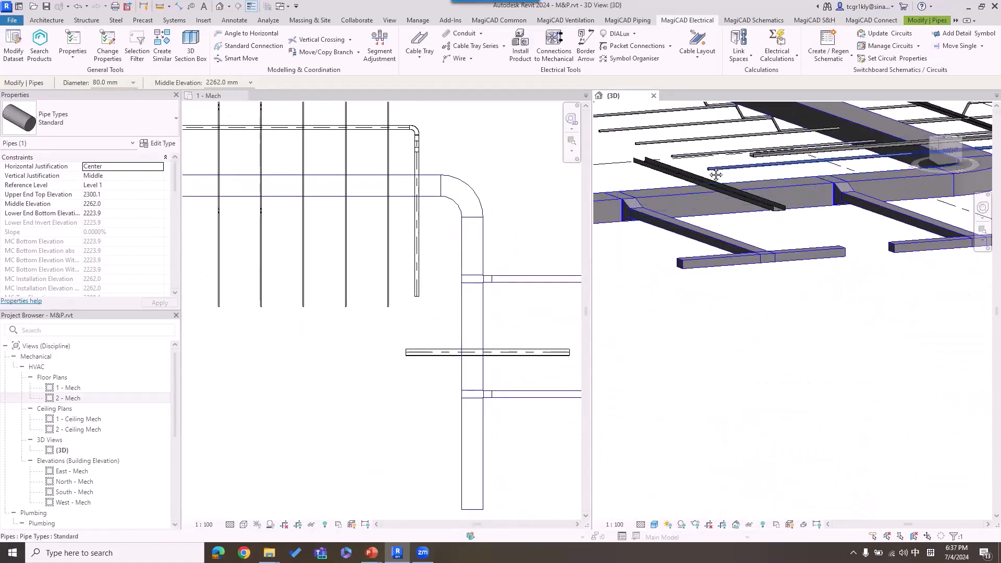
pyautogui.keyDown('shift'); pyautogui.moveTo(678, 178); pyautogui.dragTo(694, 209, button='middle'); pyautogui.keyUp('shift')
pyautogui.click(400, 313)
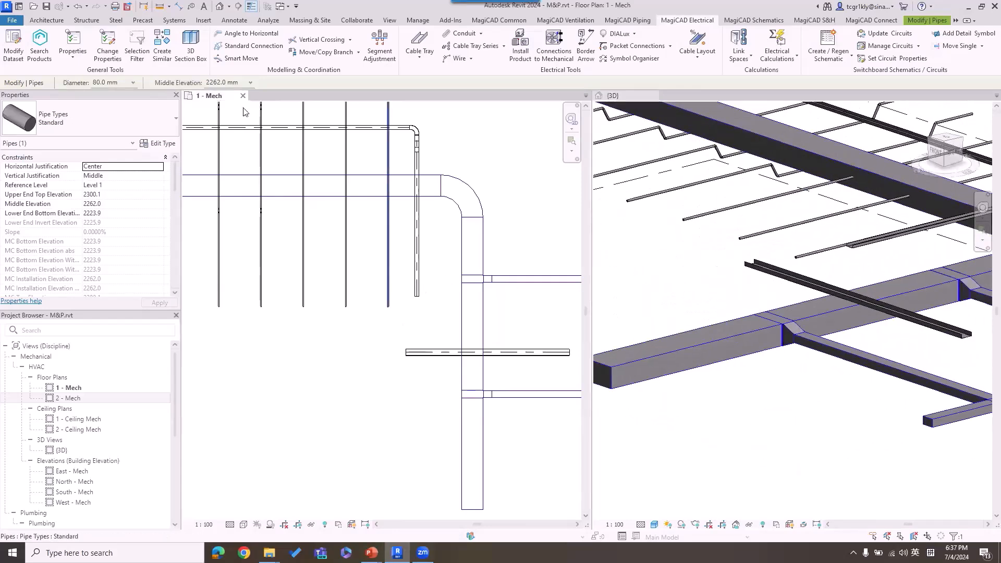
pyautogui.click(174, 20)
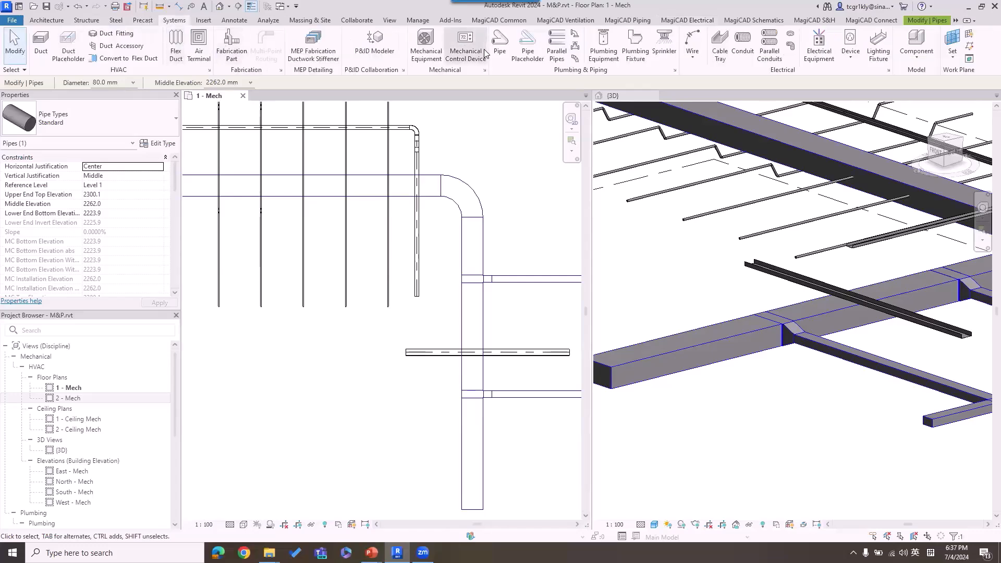
pyautogui.click(499, 45)
pyautogui.moveTo(522, 332); pyautogui.dragTo(492, 326, button='middle')
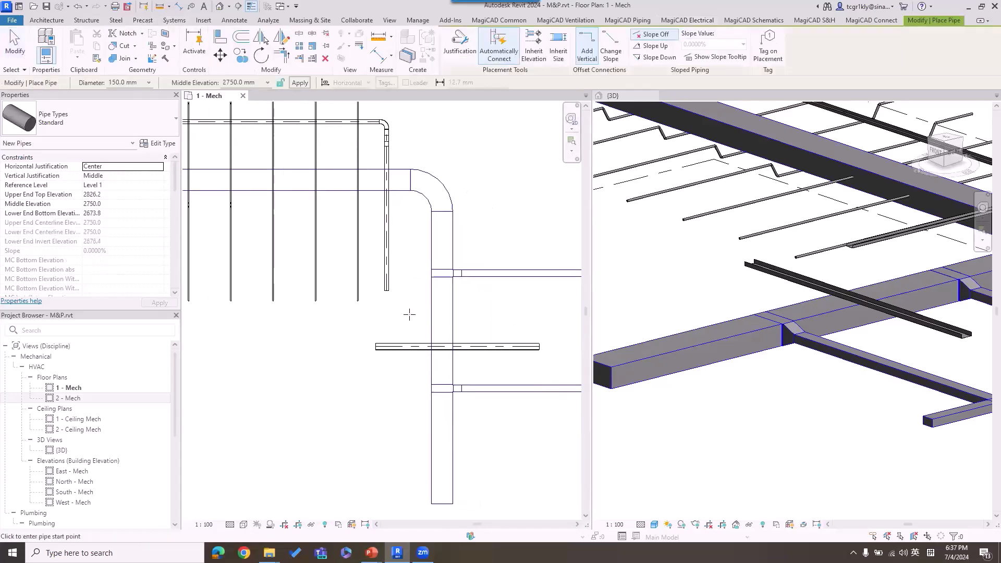
pyautogui.click(381, 359)
pyautogui.click(554, 359)
pyautogui.press('Escape')
pyautogui.press('Escape')
# - Copy the 150 mm horizontal pipe about 700 mm straight down in the floor plan to make a second parallel pipe
pyautogui.click(514, 359)
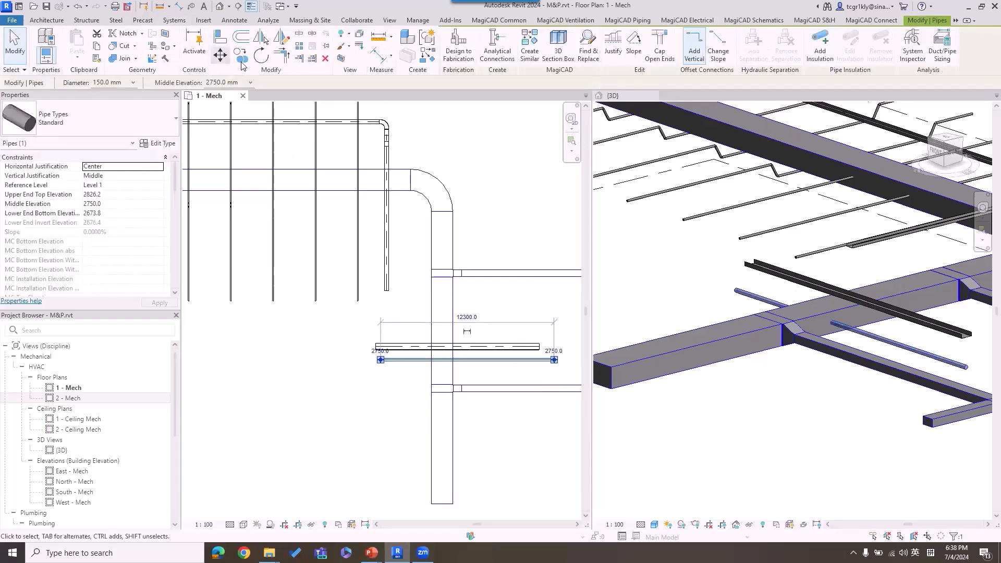
pyautogui.click(241, 55)
pyautogui.click(502, 360)
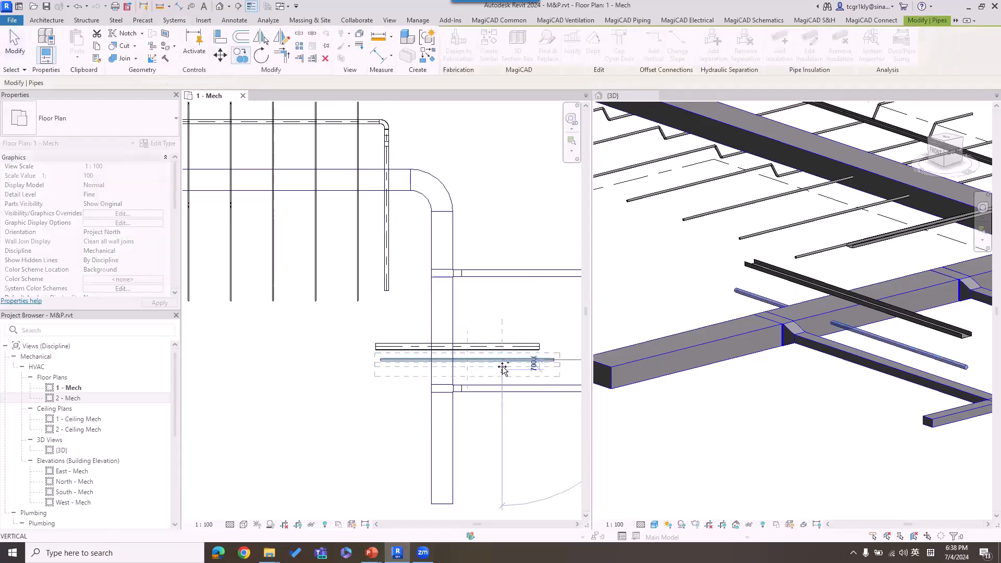
pyautogui.click(503, 369)
pyautogui.rightClick(516, 315)
pyautogui.click(525, 323)
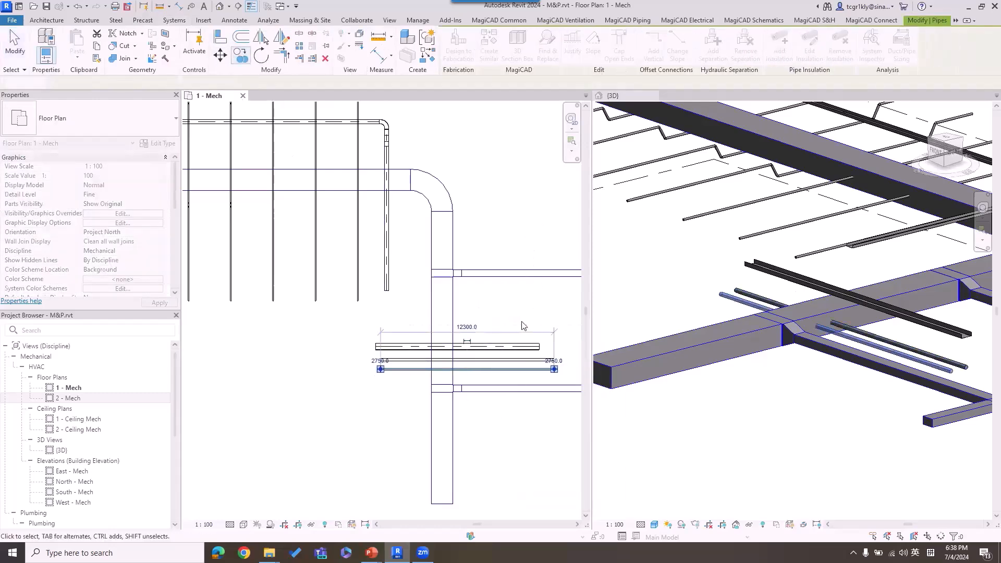
pyautogui.click(522, 319)
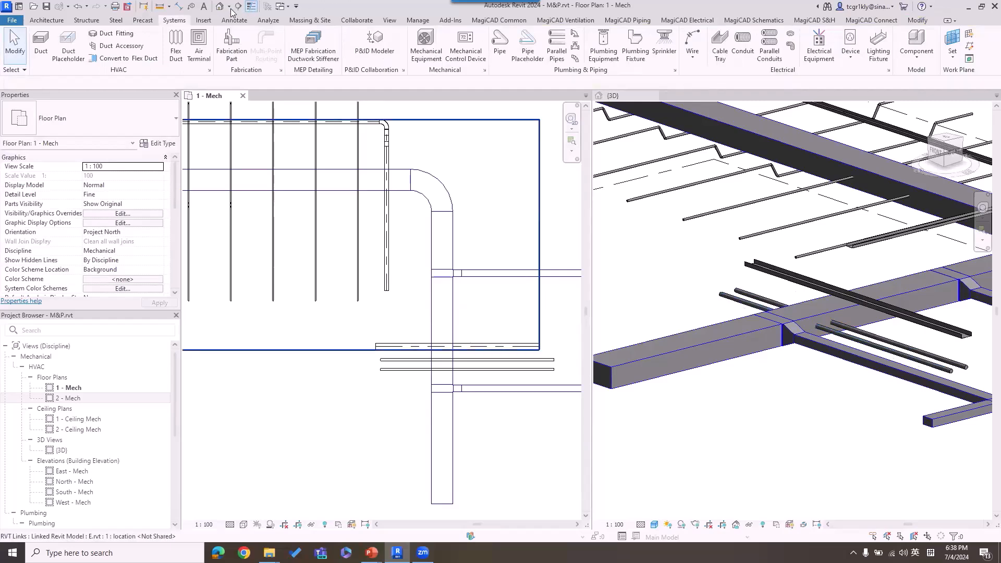
# - Create a vertical building section across the short cable tray and the two new pipes, and open its view
pyautogui.click(415, 322)
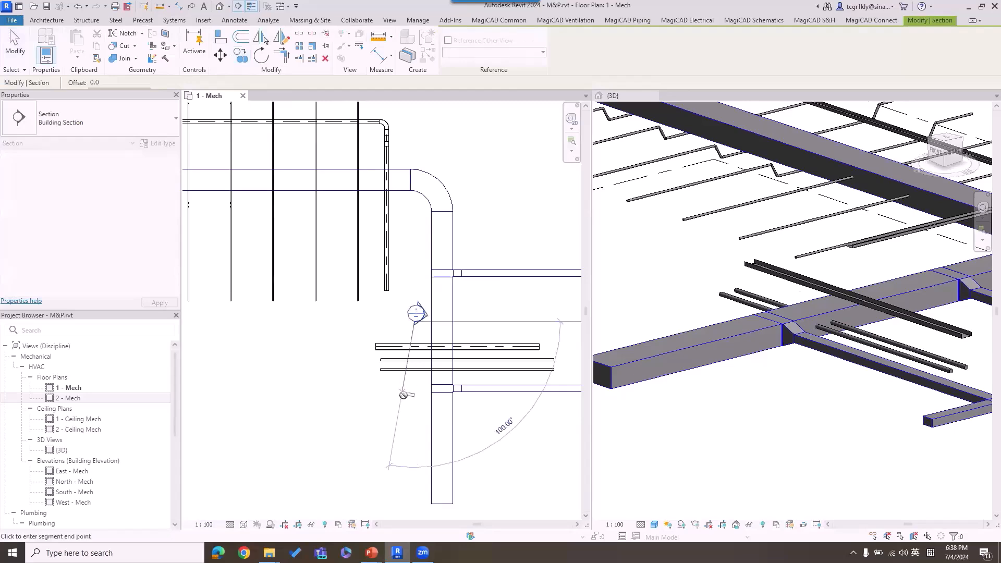
pyautogui.click(414, 398)
pyautogui.rightClick(415, 327)
pyautogui.click(441, 84)
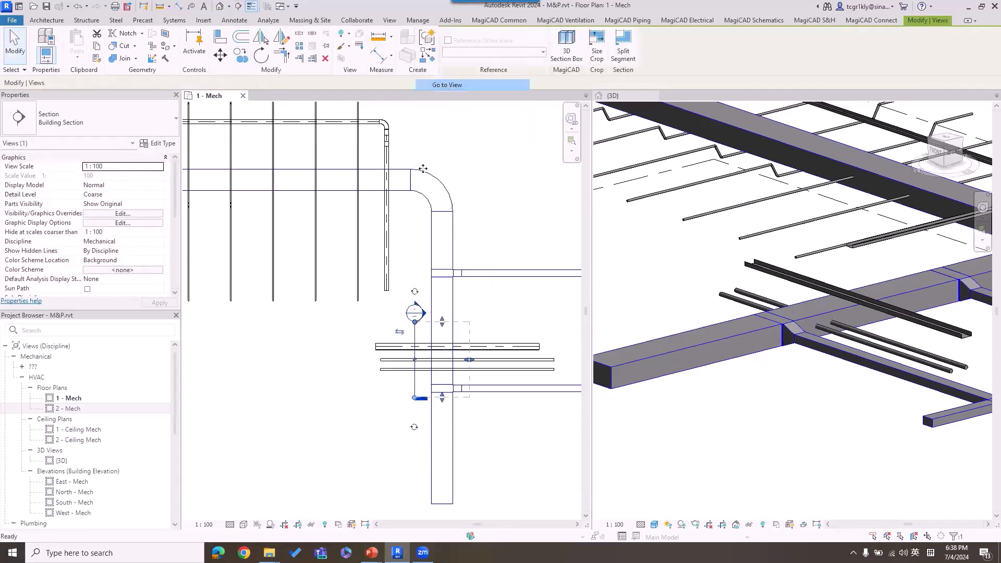
pyautogui.moveTo(400, 223); pyautogui.dragTo(404, 128, button='middle')
pyautogui.click(243, 309)
pyautogui.click(245, 293)
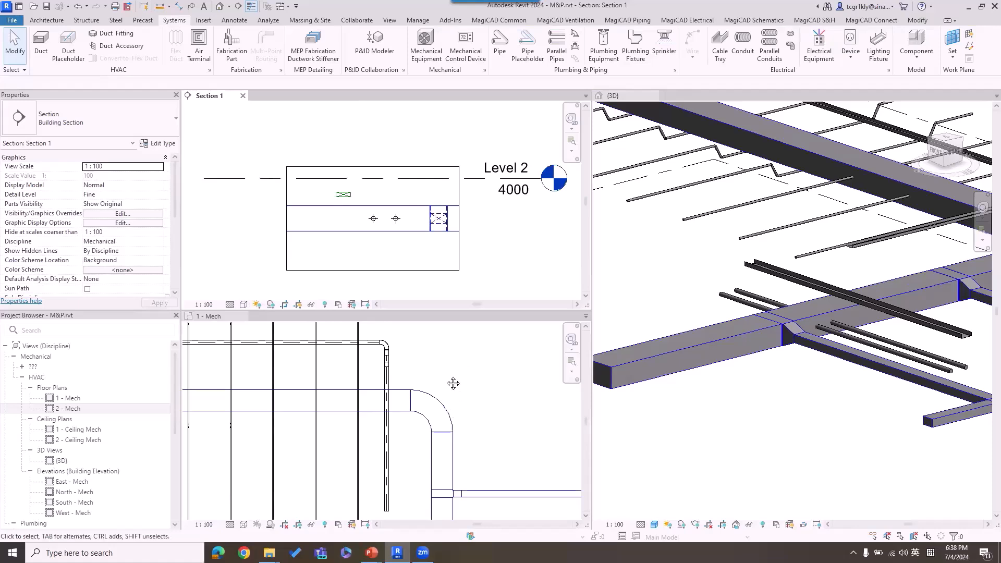
# - Use Segment Adjustment to align both pipes beside the cable tray, with bottom vertical alignment and center-to-center spacing, S1 400 mm and S2 100 mm
pyautogui.click(781, 258)
pyautogui.moveTo(781, 259); pyautogui.dragTo(740, 254, button='middle')
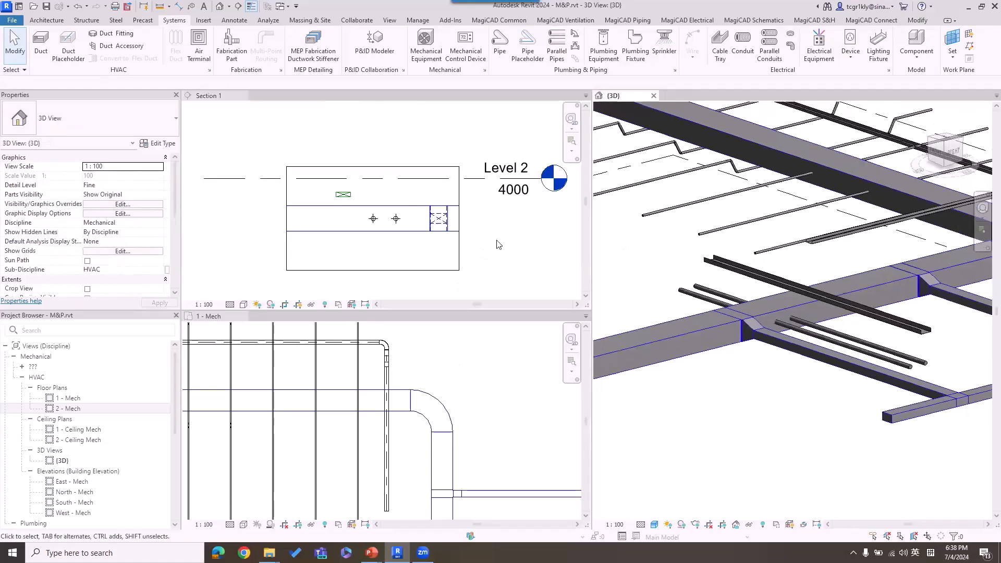
pyautogui.click(519, 246)
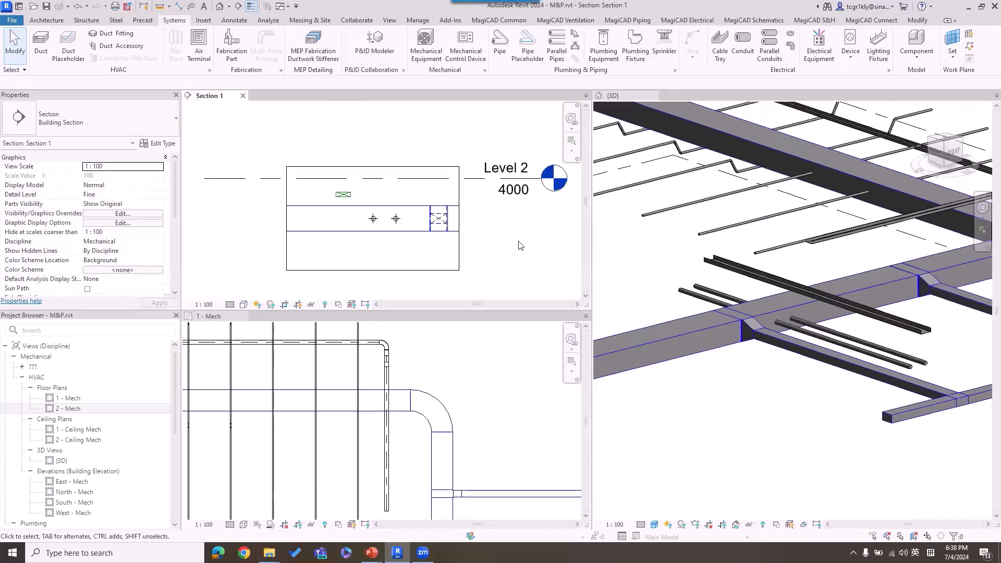
pyautogui.scroll(2, 391, 222)
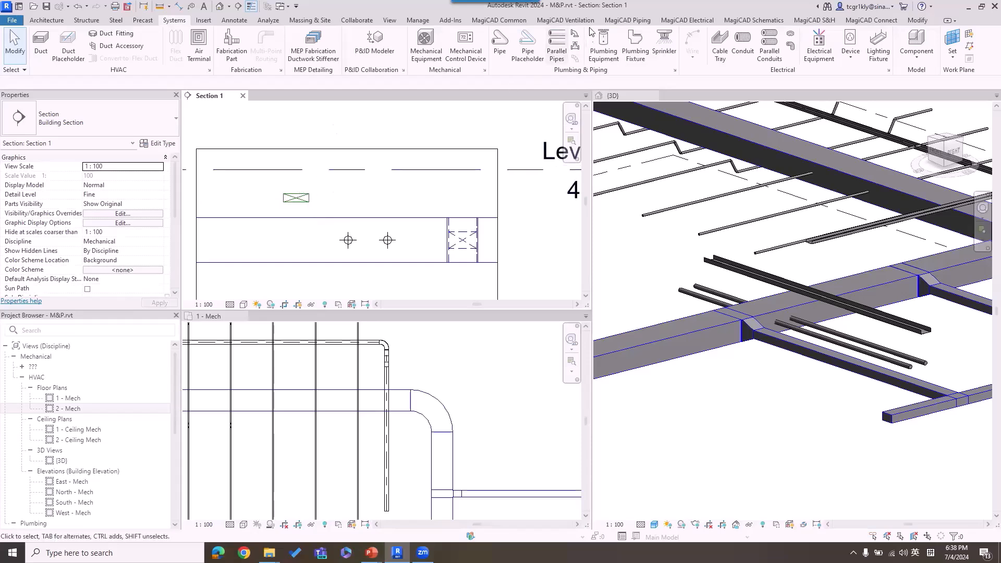
pyautogui.click(620, 25)
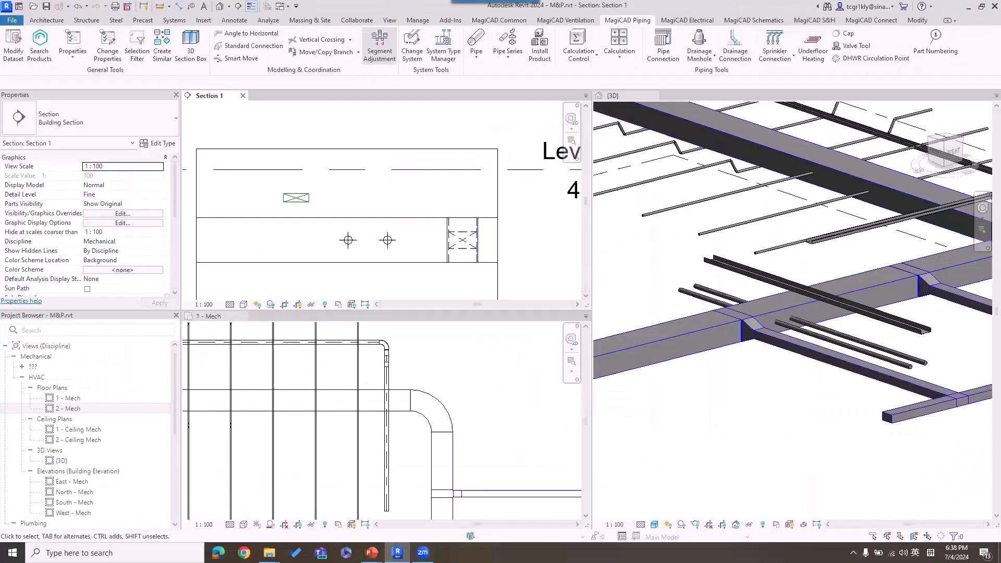
pyautogui.click(384, 47)
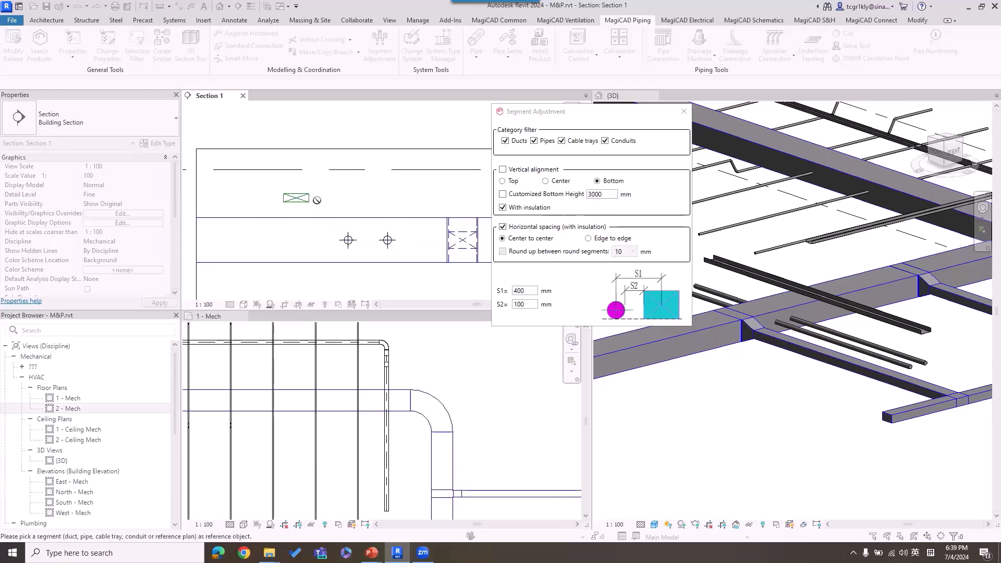
pyautogui.click(503, 169)
pyautogui.moveTo(331, 200); pyautogui.dragTo(421, 294)
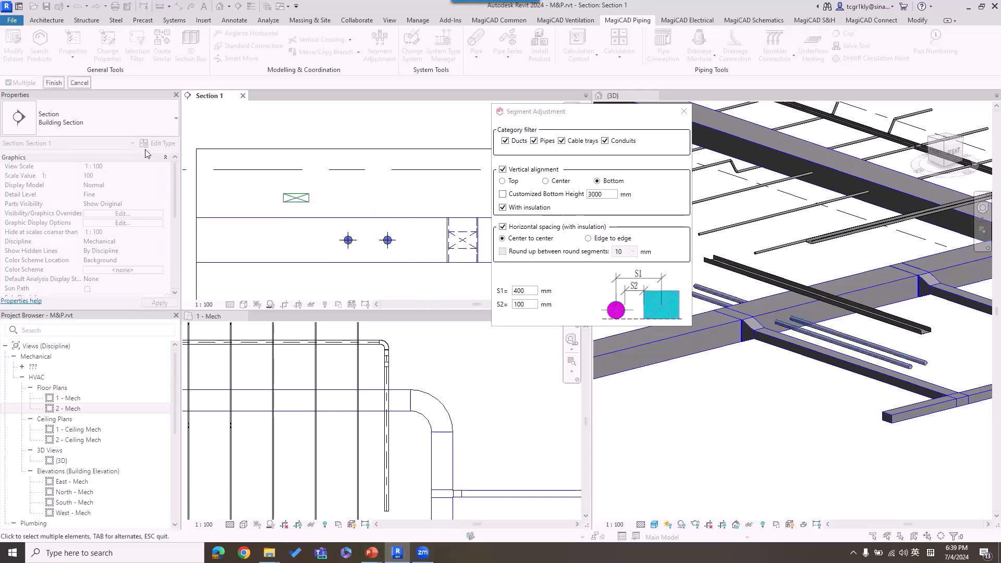
pyautogui.click(53, 83)
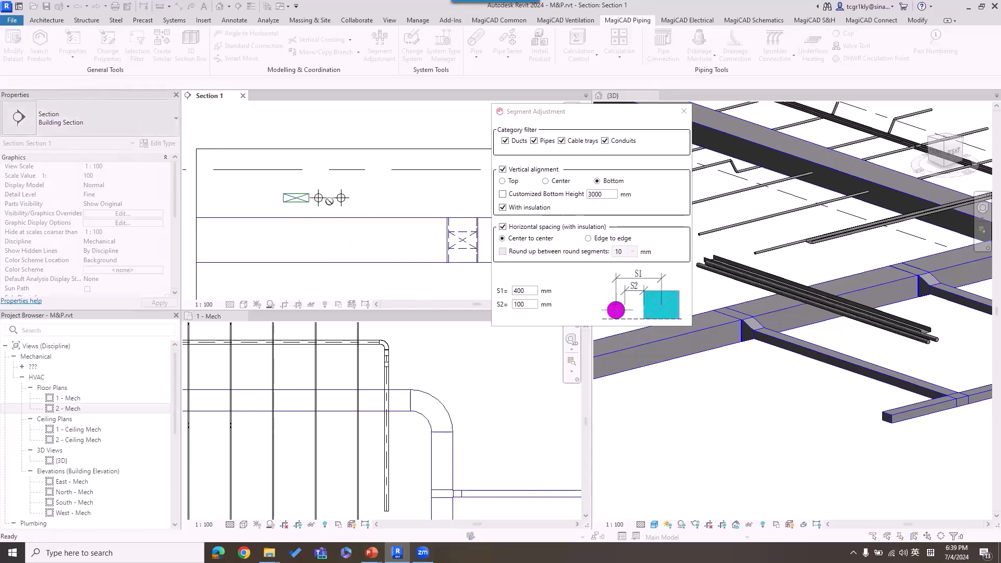
pyautogui.scroll(3, 329, 200)
pyautogui.rightClick(317, 171)
pyautogui.click(336, 179)
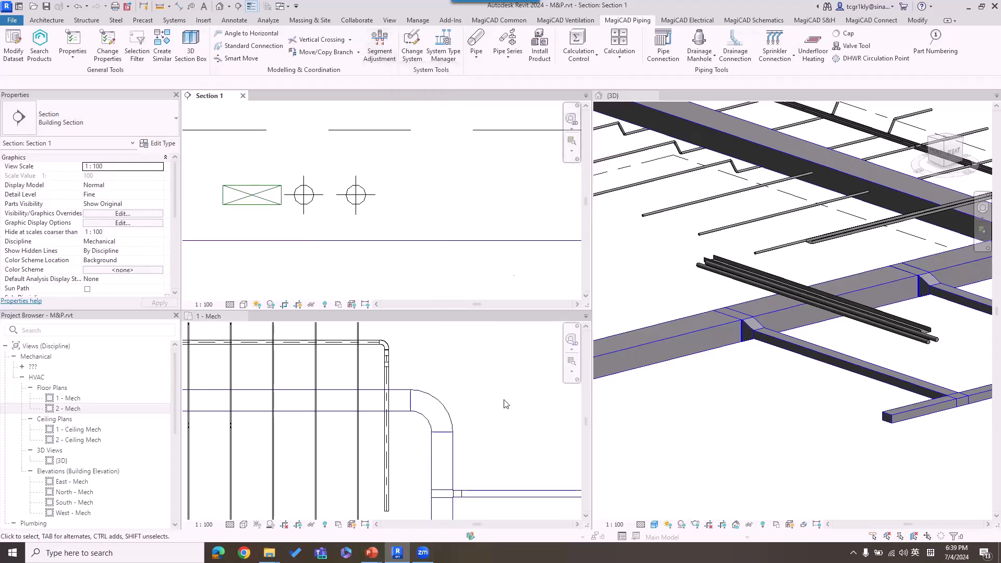
# - Switch to the MCREV Live Demo_Lite presentation in PowerPoint, view the list of productivity tools, and return to Revit
pyautogui.moveTo(372, 551)
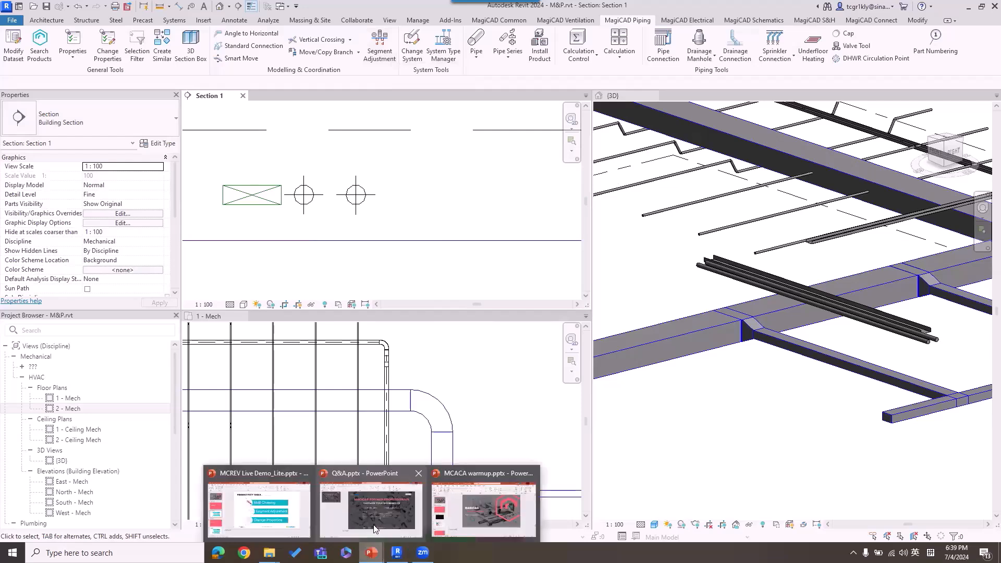
pyautogui.click(275, 508)
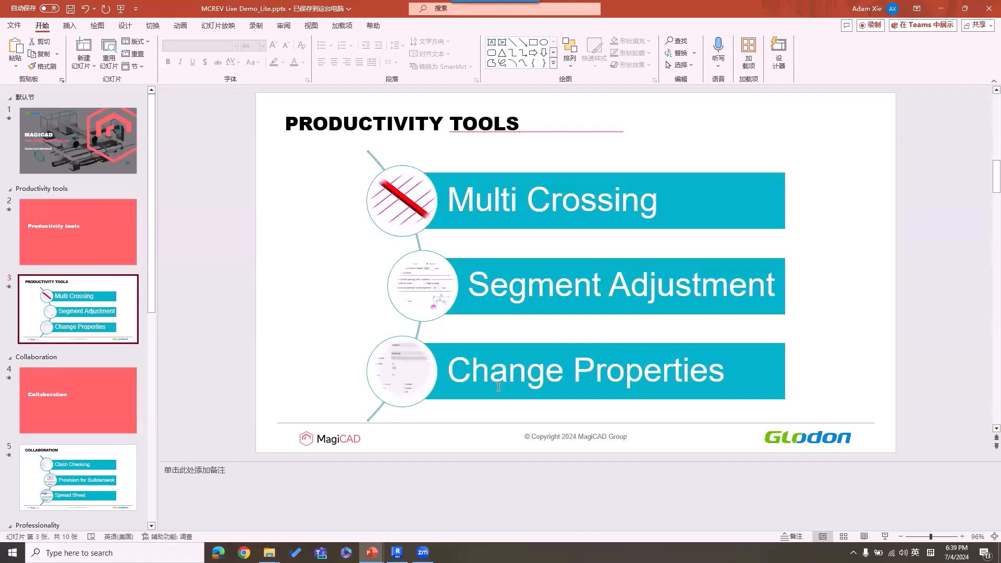
pyautogui.hotkey('alt', 'Tab')
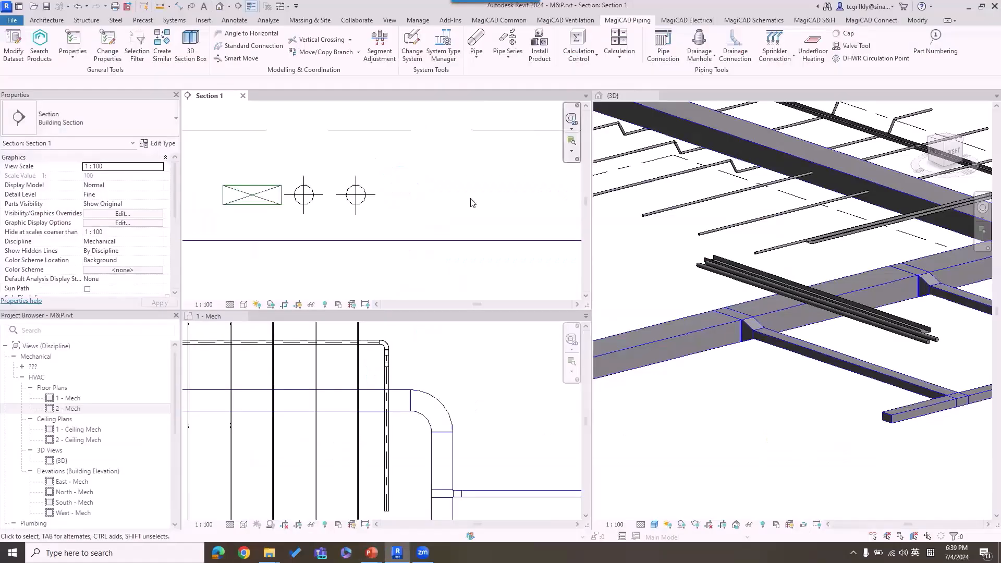
# - Set up Change Properties for the Ventilation discipline with the Branch type property and the Tee to tap conversion
pyautogui.click(447, 371)
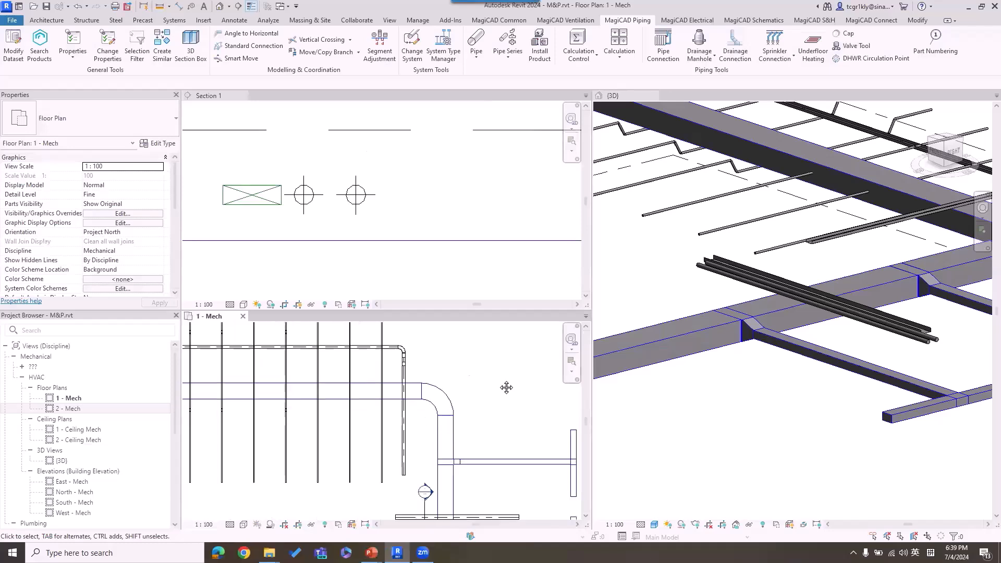
pyautogui.scroll(-2, 443, 367)
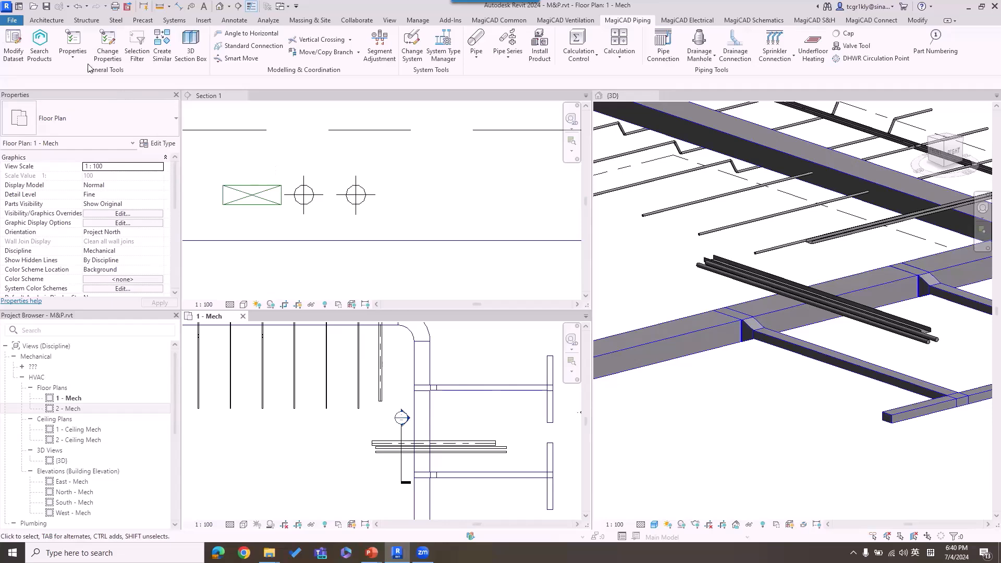
pyautogui.click(106, 55)
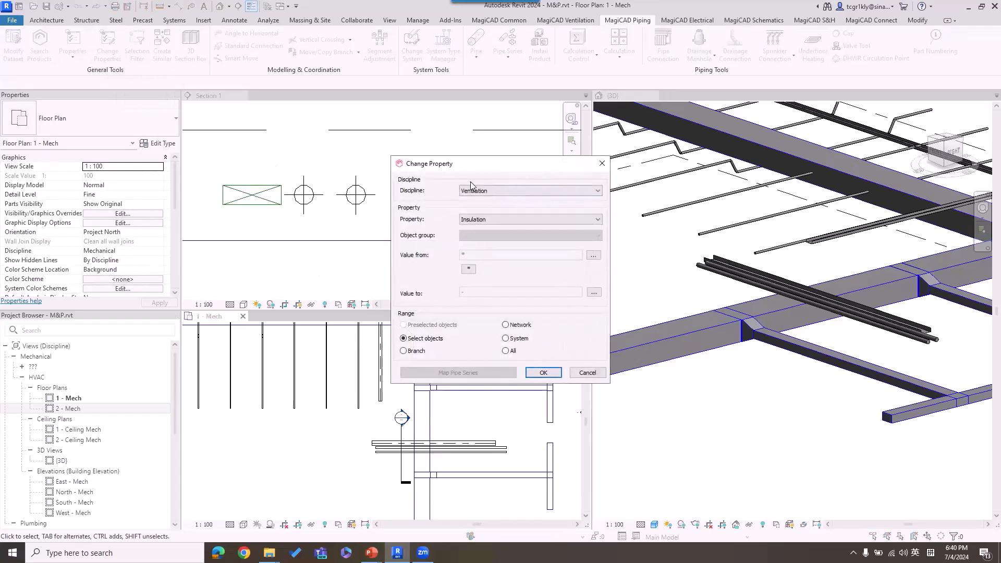
pyautogui.click(479, 225)
pyautogui.click(479, 236)
pyautogui.click(594, 255)
pyautogui.click(476, 272)
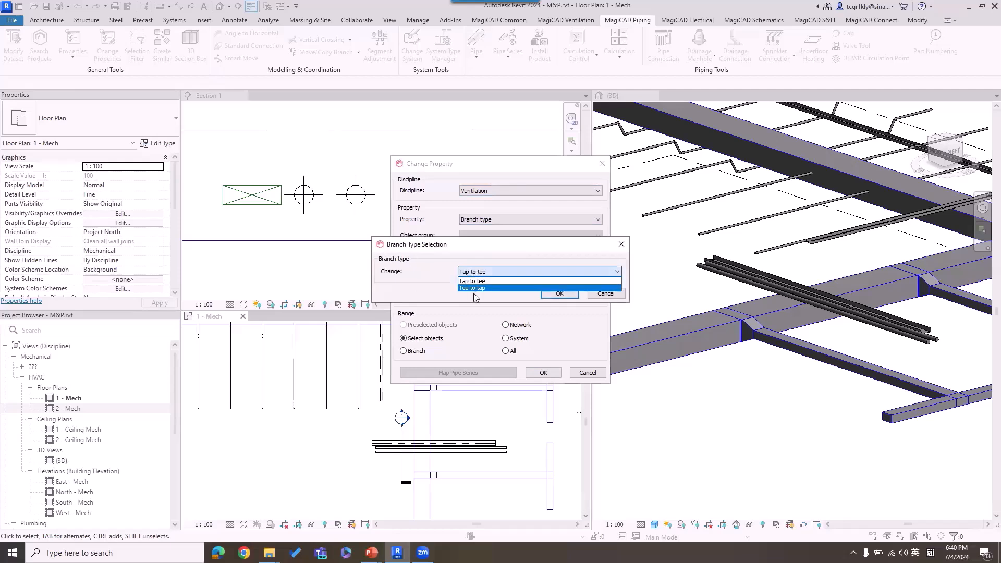
pyautogui.click(475, 288)
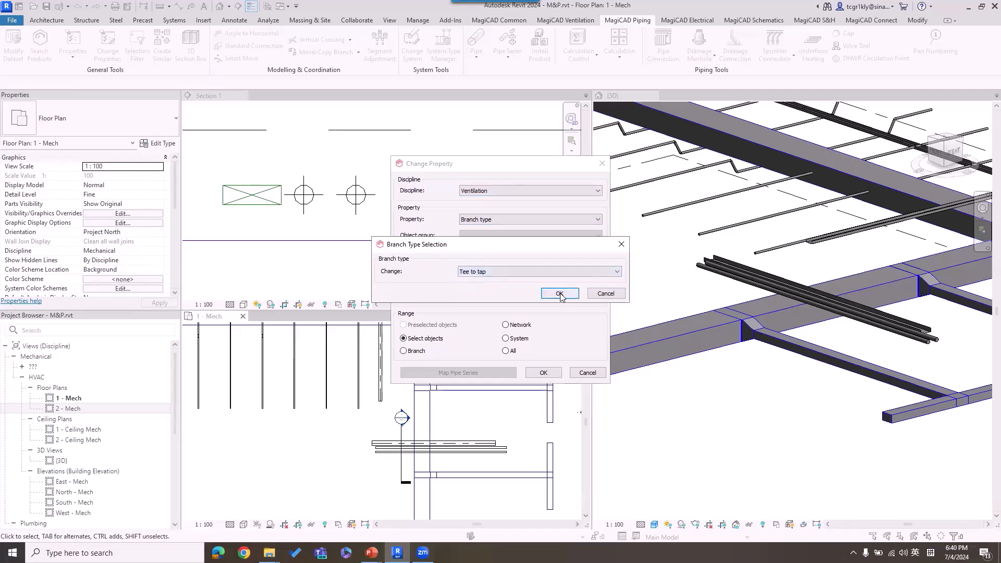
# - Confirm the Tee to tap conversion and apply it by object selection to the two branch connections on the vertical main duct
pyautogui.click(538, 272)
pyautogui.hotkey('ctrl', '1')
pyautogui.click(534, 267)
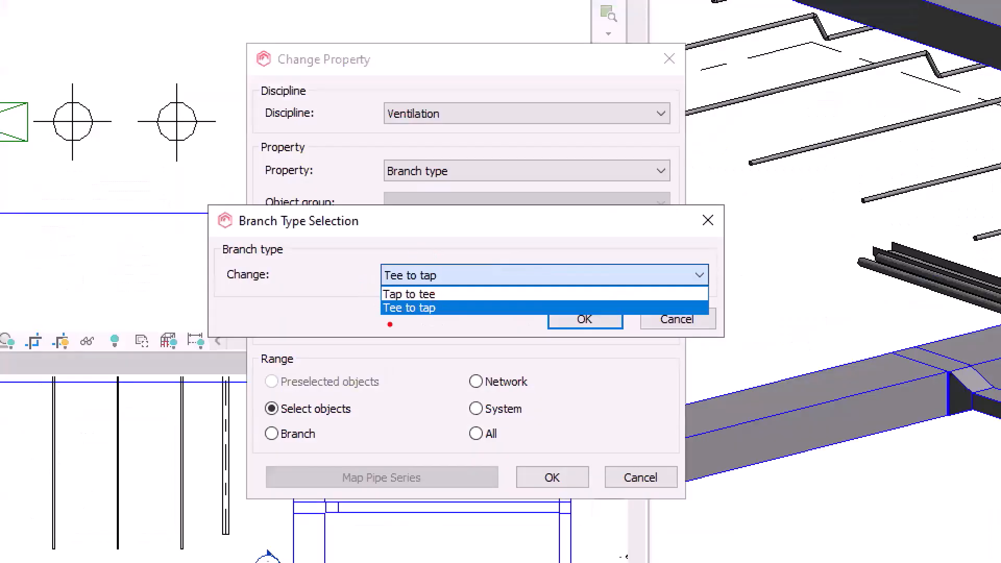
pyautogui.press('Escape')
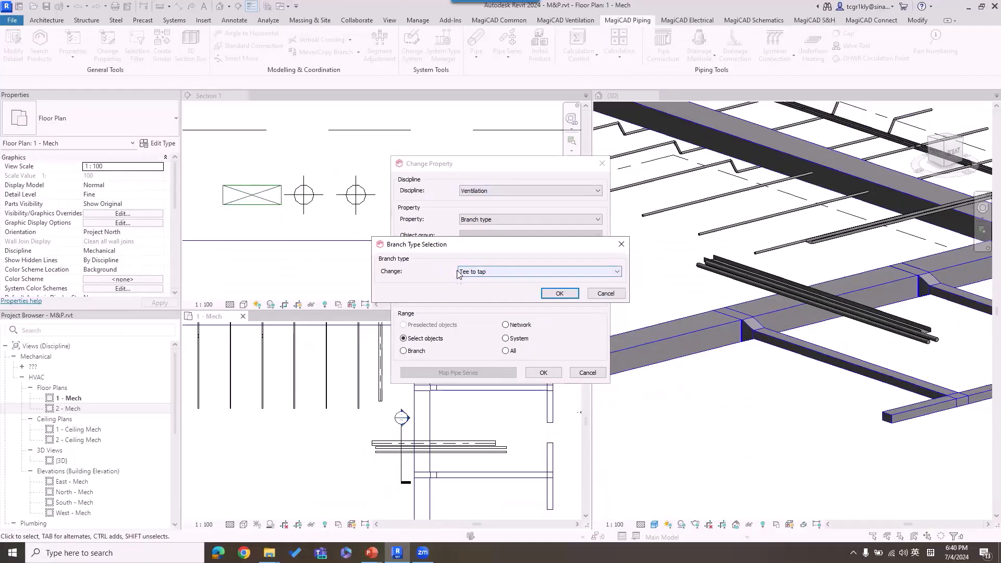
pyautogui.click(557, 294)
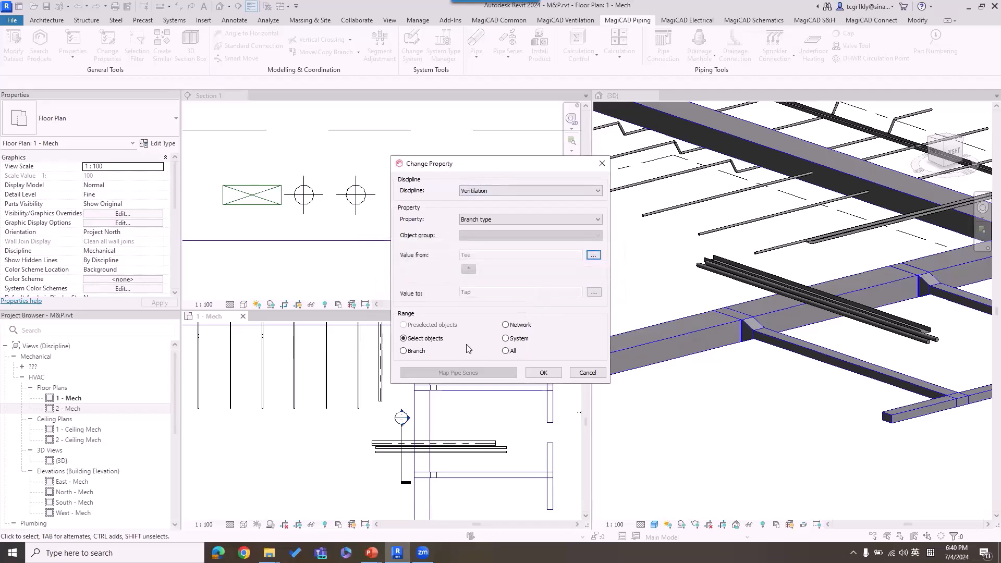
pyautogui.click(543, 373)
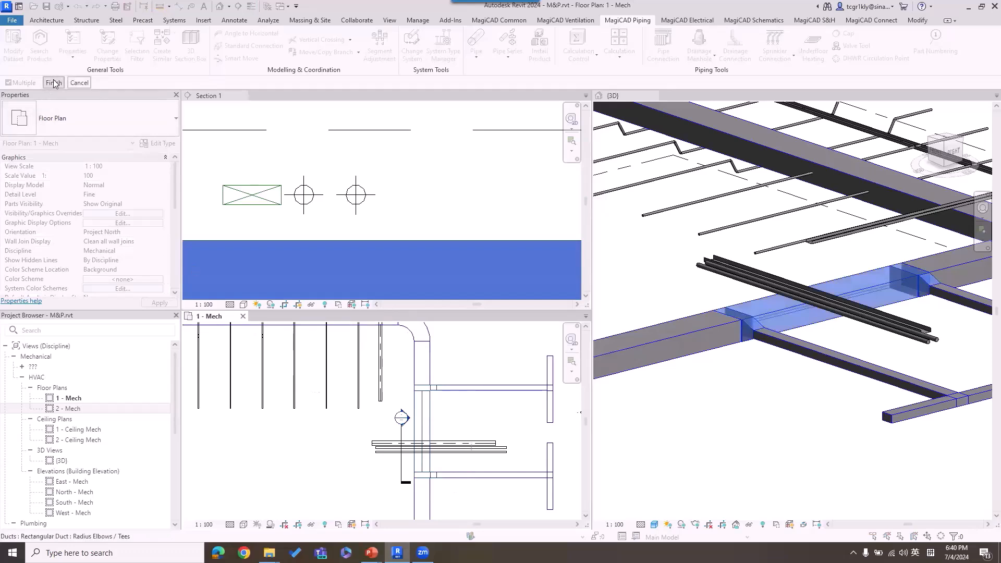
pyautogui.click(54, 82)
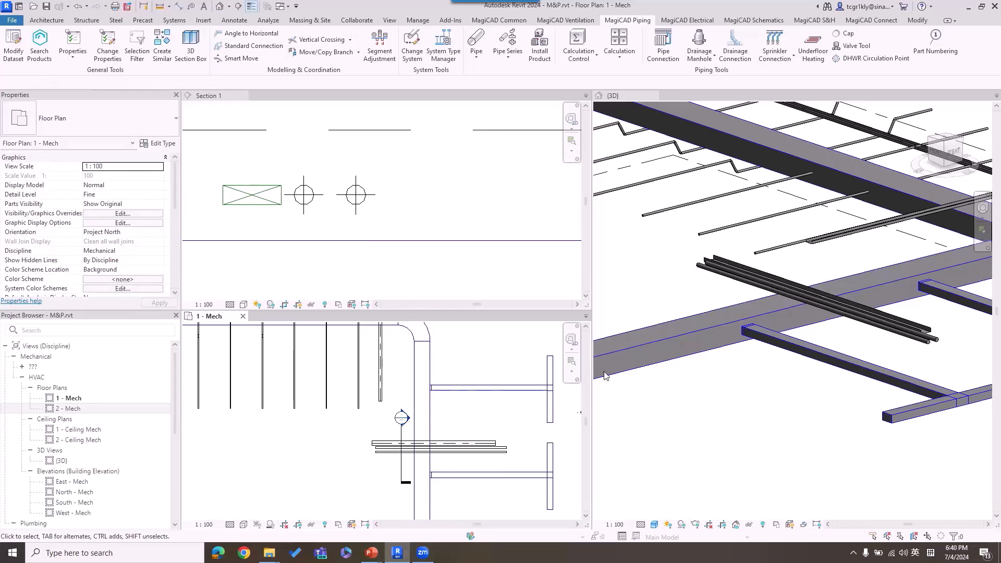
pyautogui.rightClick(475, 334)
pyautogui.click(478, 339)
# - Check the width and height of the upper branch duct and of the vertical main duct
pyautogui.click(480, 389)
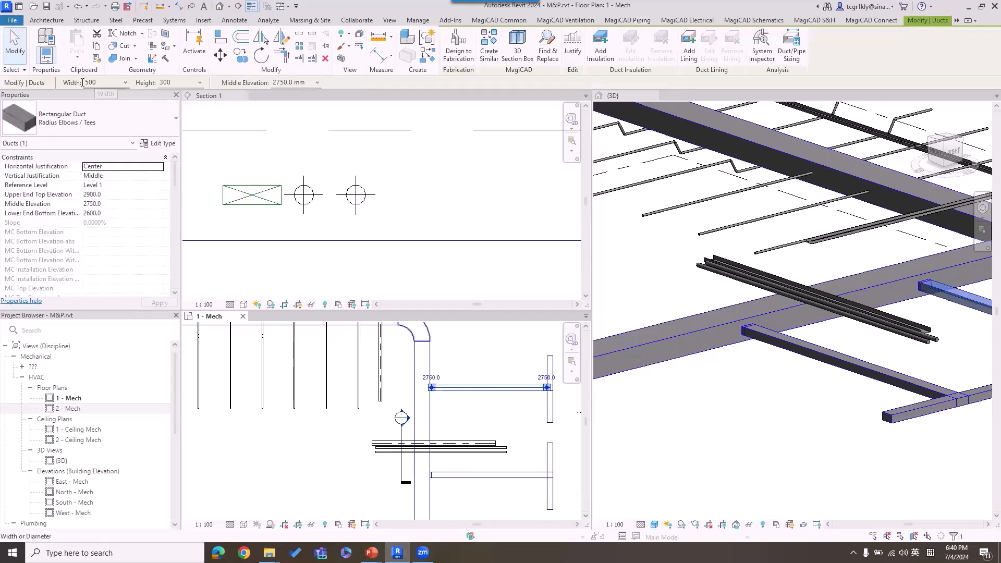
pyautogui.click(471, 354)
pyautogui.click(412, 361)
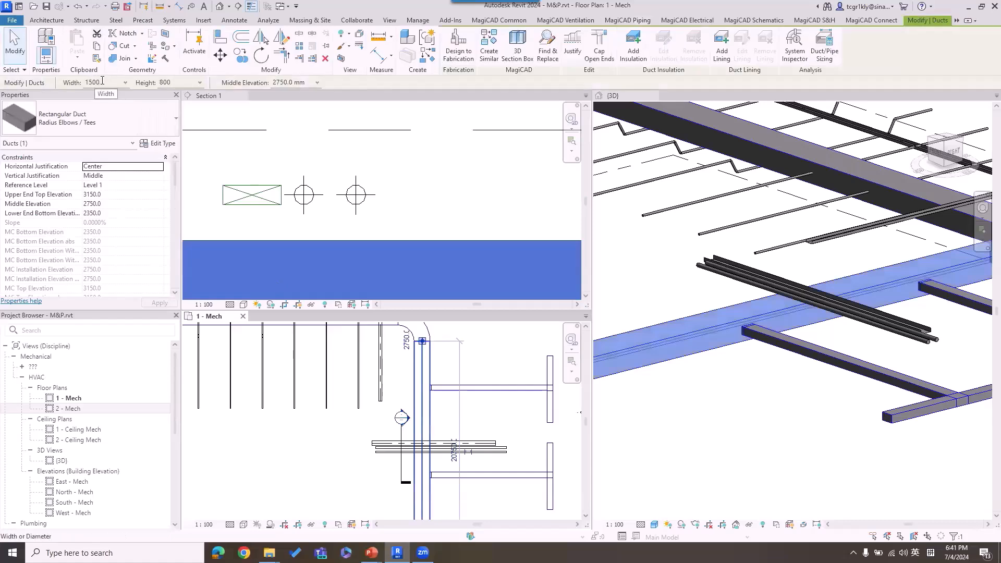
pyautogui.click(481, 344)
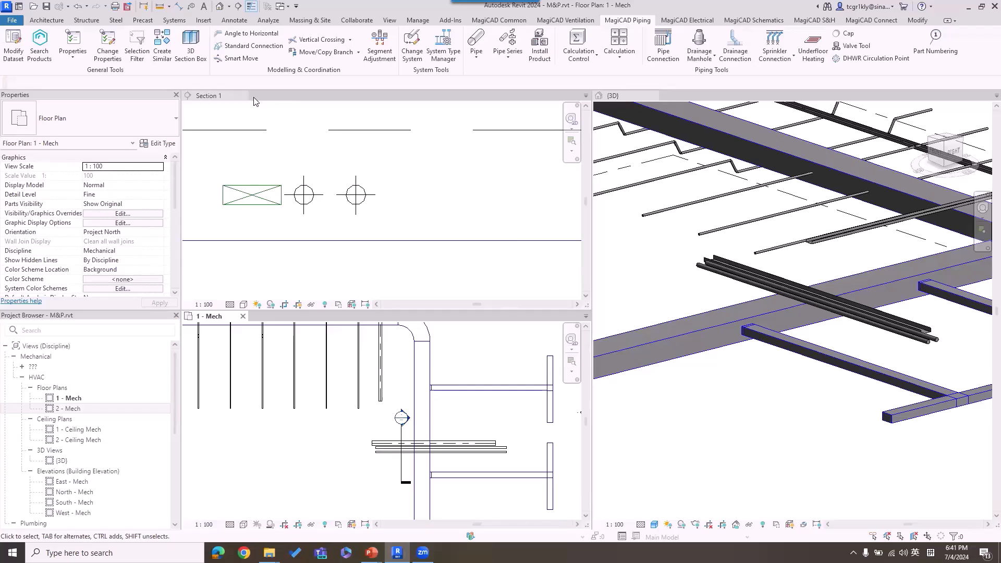
# - Set up Change Properties for the Ventilation discipline with the Insulation property and test - test as the new insulation series
pyautogui.click(108, 55)
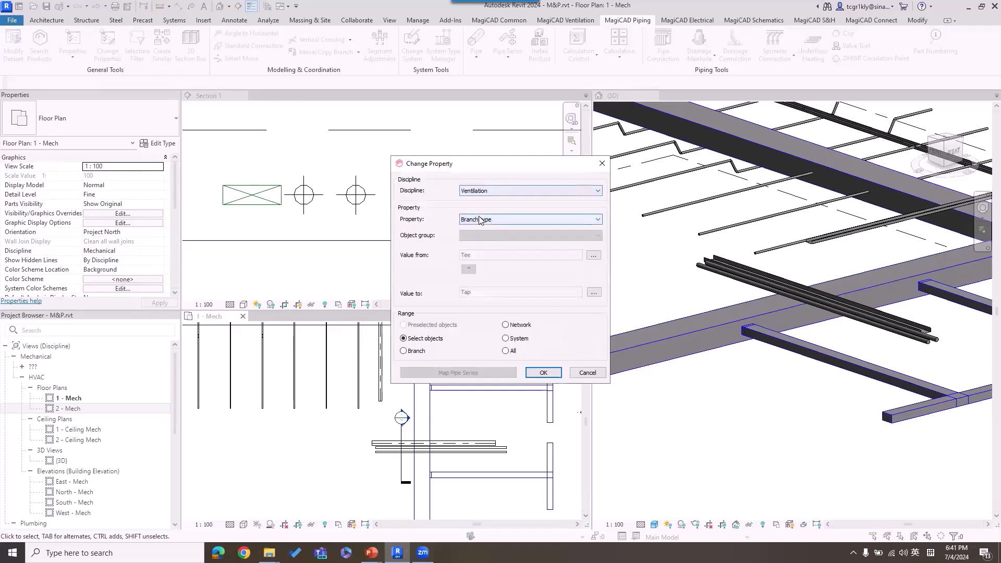
pyautogui.click(481, 219)
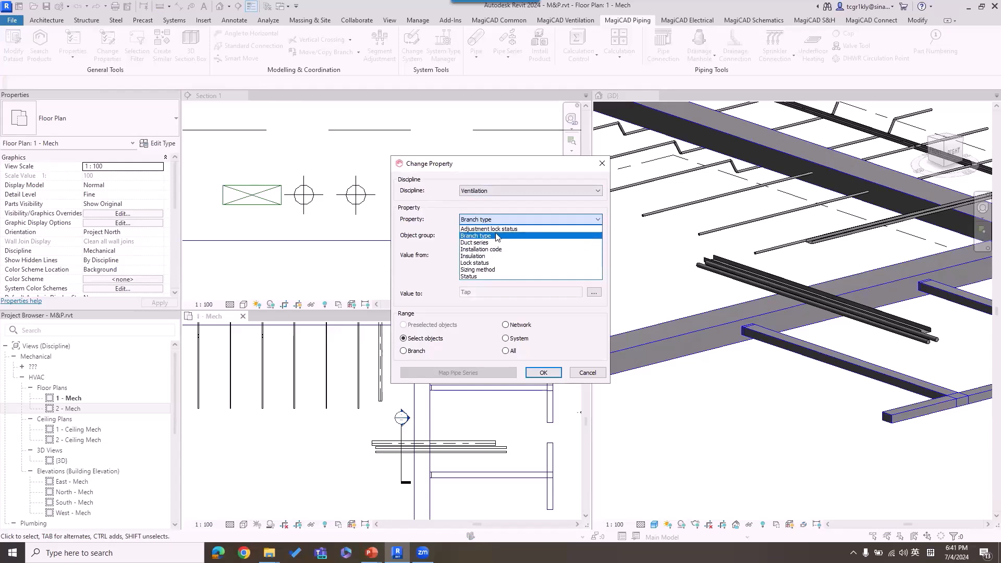
pyautogui.click(496, 256)
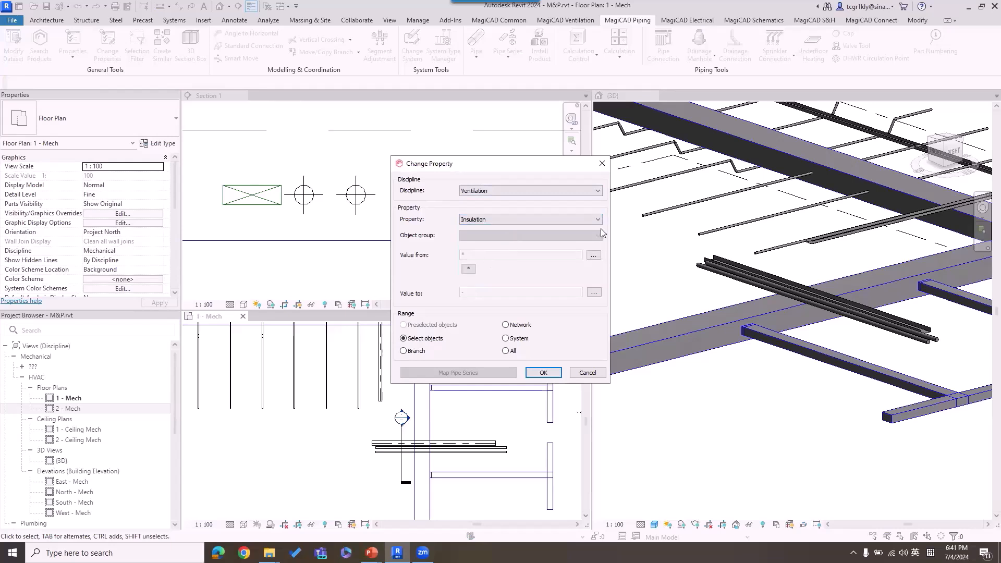
pyautogui.click(593, 293)
pyautogui.click(526, 272)
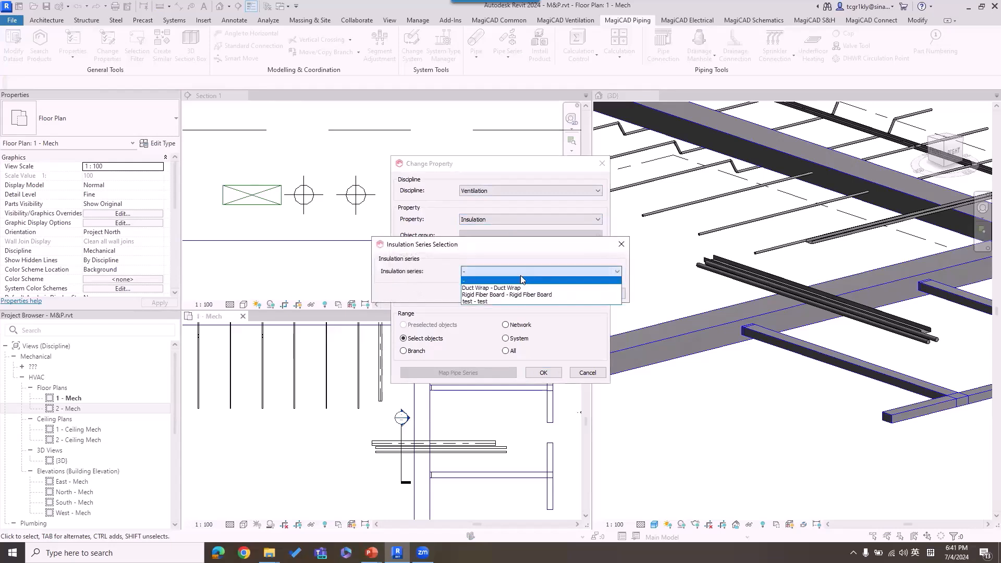
pyautogui.click(497, 307)
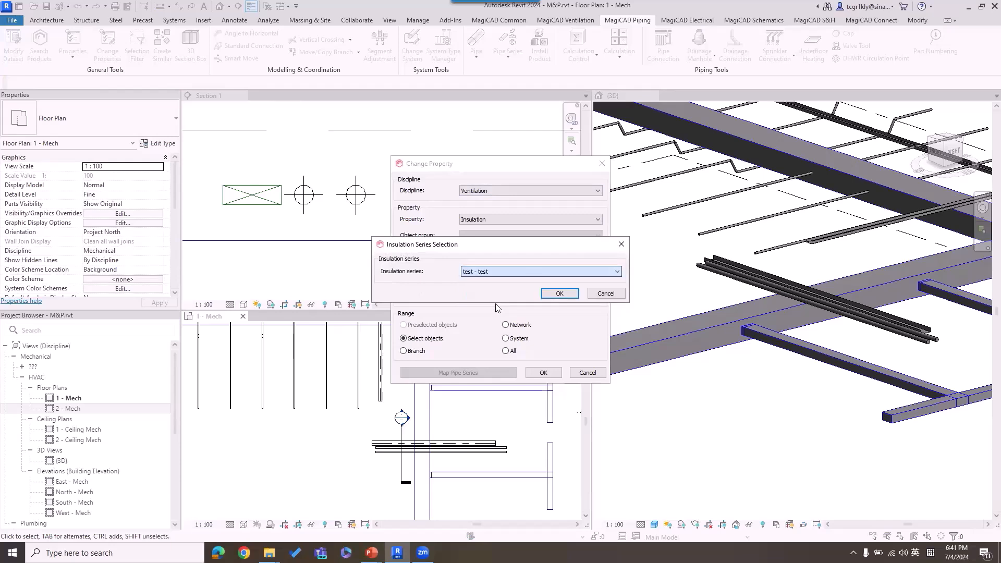
pyautogui.click(554, 293)
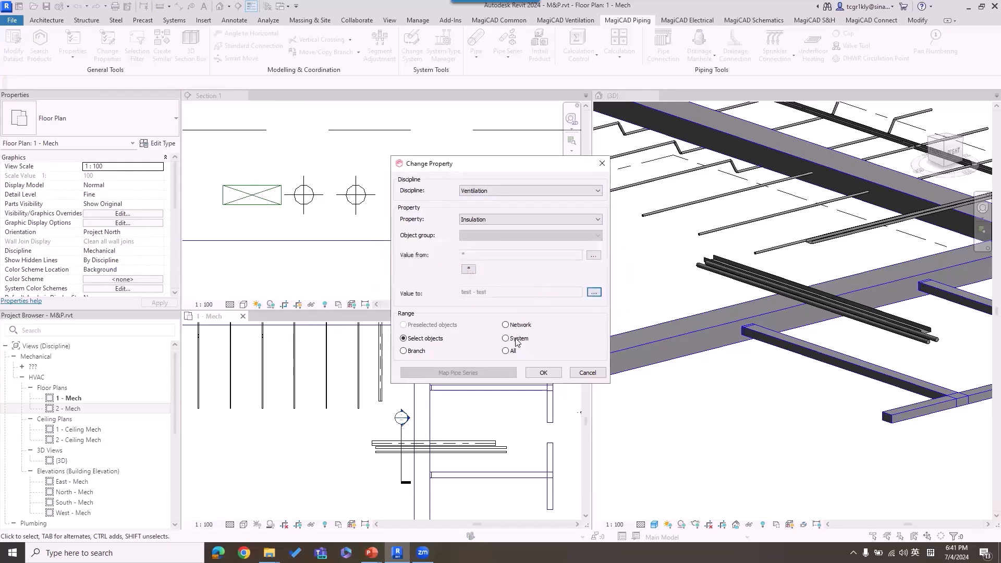
# - Apply the insulation change with the Network range, using the vertical main duct to pick the network
pyautogui.click(540, 372)
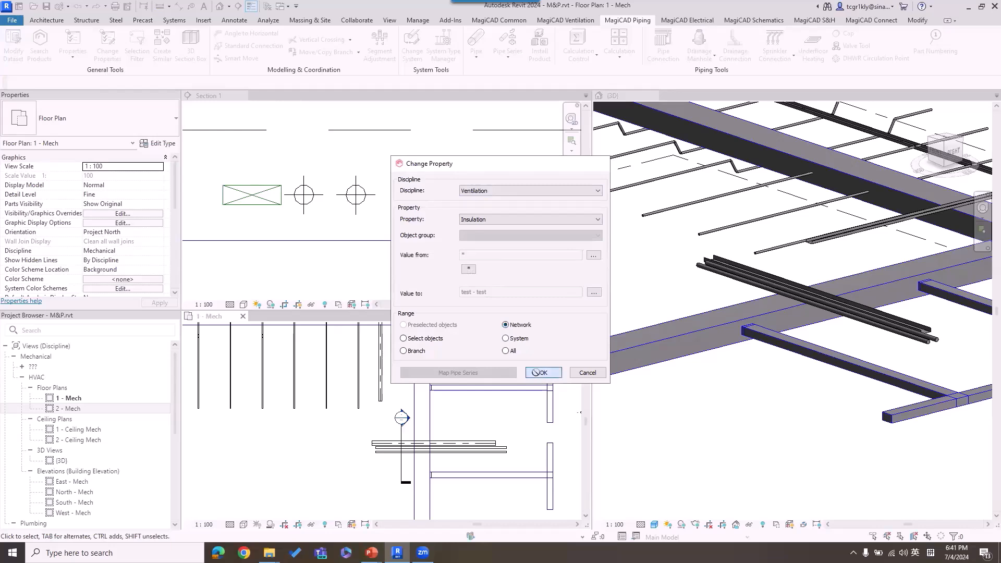
pyautogui.click(429, 403)
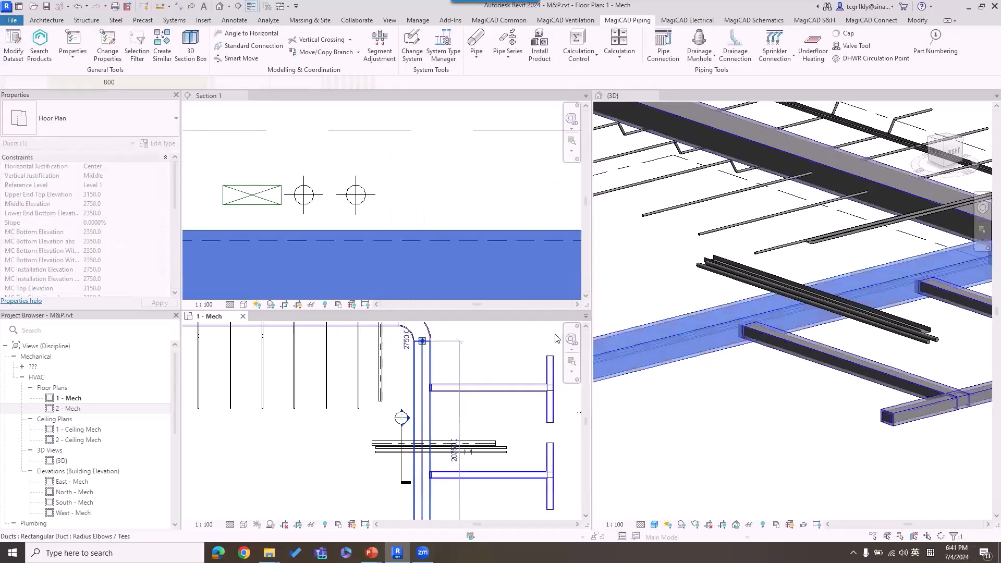
pyautogui.click(523, 331)
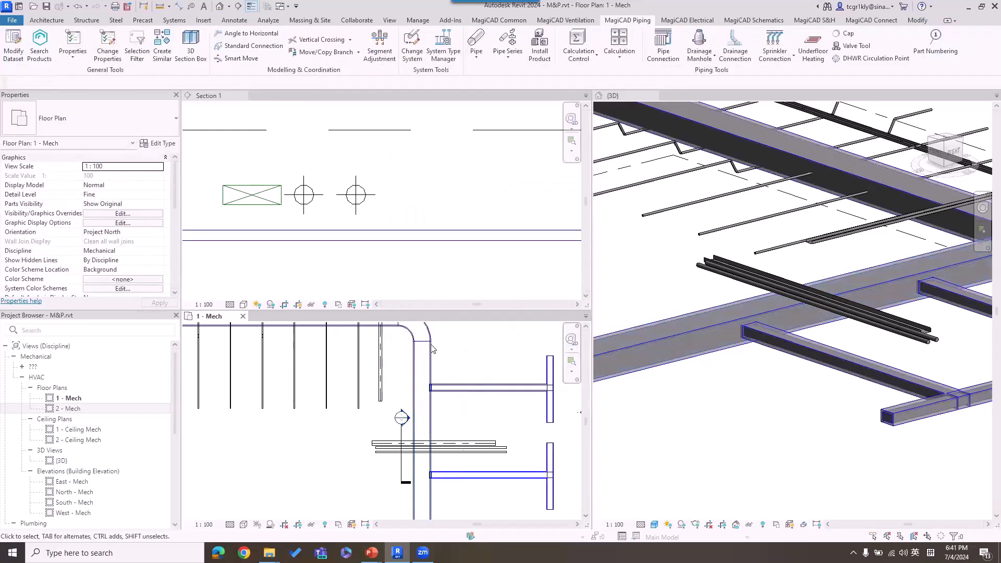
# - Check the insulation type, thickness and overall size of the vertical main duct
pyautogui.scroll(2, 438, 349)
pyautogui.click(423, 360)
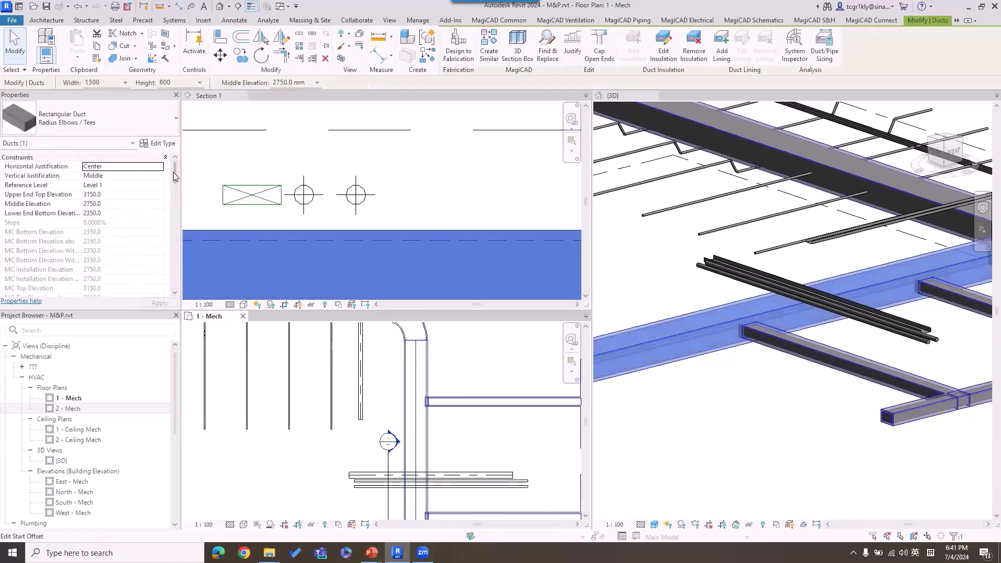
pyautogui.moveTo(176, 177); pyautogui.dragTo(185, 257)
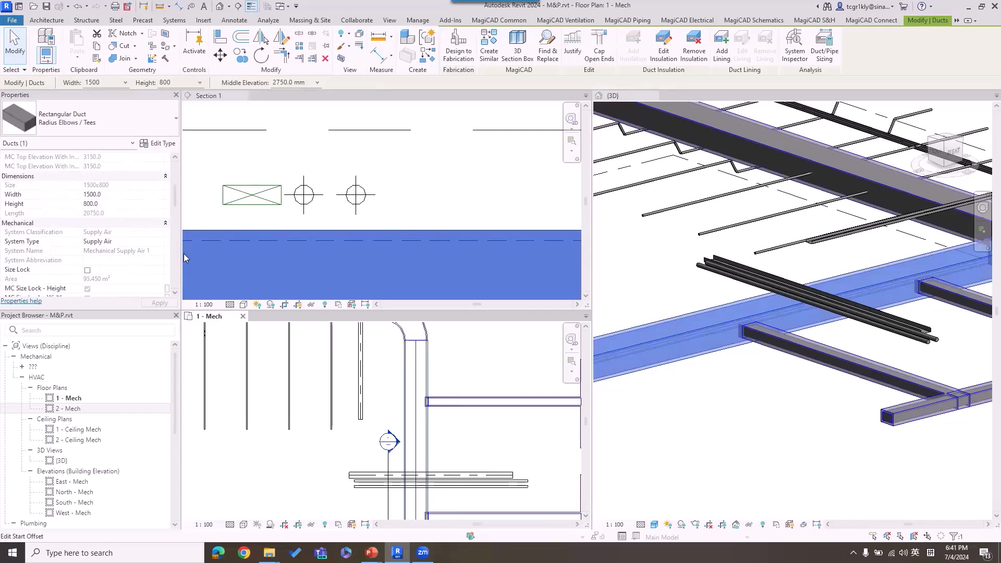
pyautogui.moveTo(176, 201); pyautogui.dragTo(176, 270)
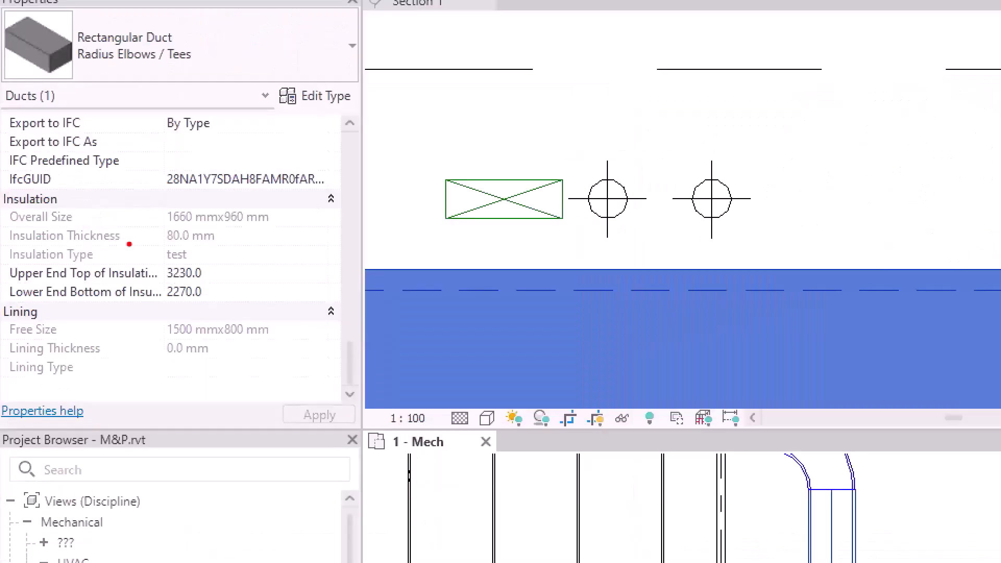
pyautogui.moveTo(196, 224)
pyautogui.mouseDown()
pyautogui.moveTo(170, 216)
pyautogui.moveTo(157, 256)
pyautogui.moveTo(197, 220)
pyautogui.mouseUp()
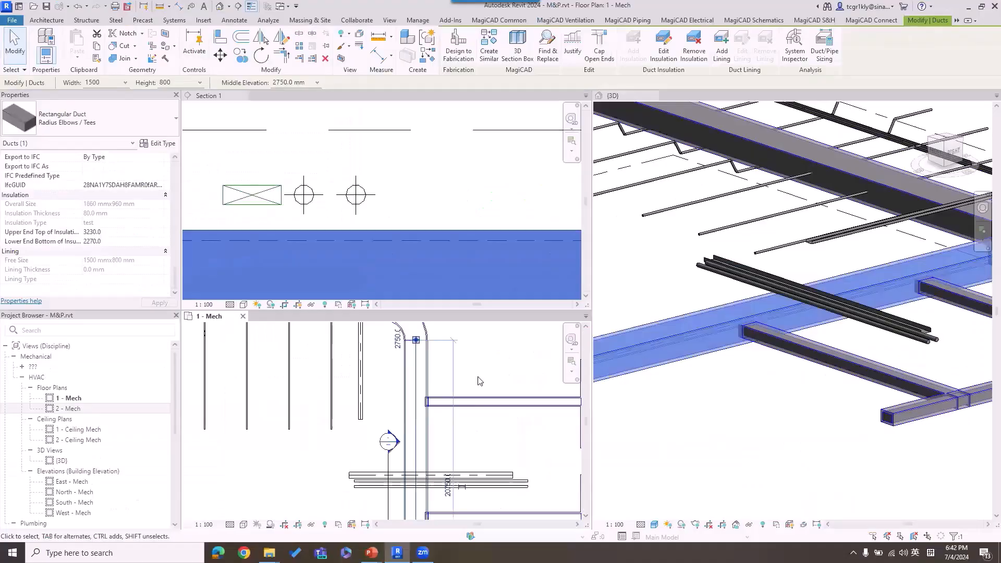
# - Check the insulation properties of the upper branch duct and of the end duct connected to it
pyautogui.click(481, 405)
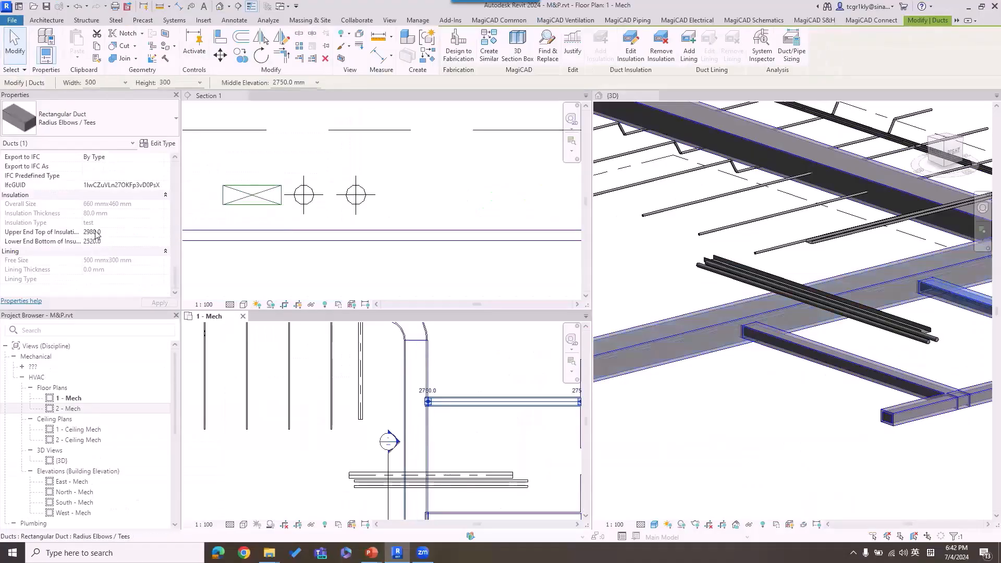
pyautogui.click(506, 349)
pyautogui.moveTo(509, 354); pyautogui.dragTo(424, 347, button='middle')
pyautogui.click(504, 366)
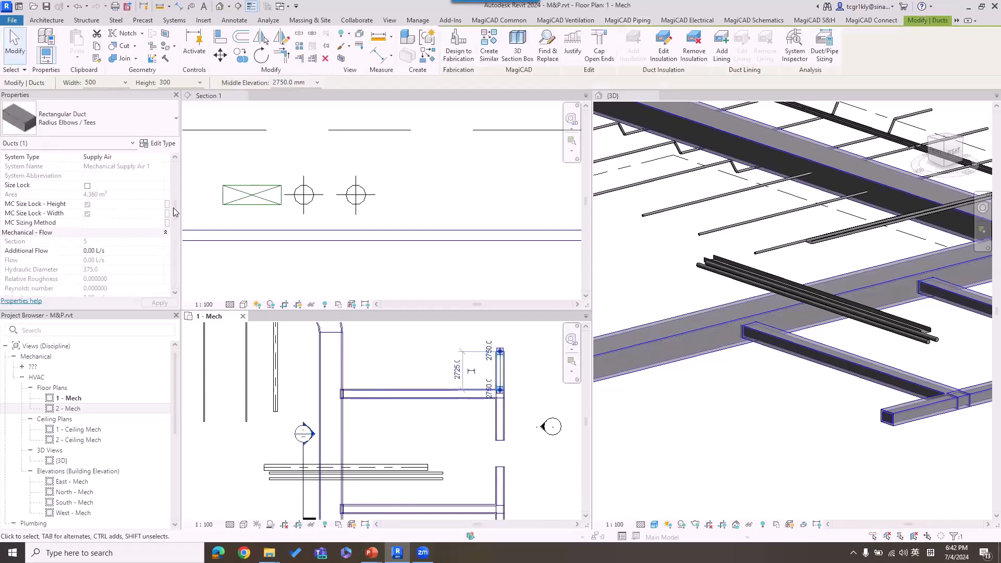
pyautogui.moveTo(175, 218); pyautogui.dragTo(175, 279)
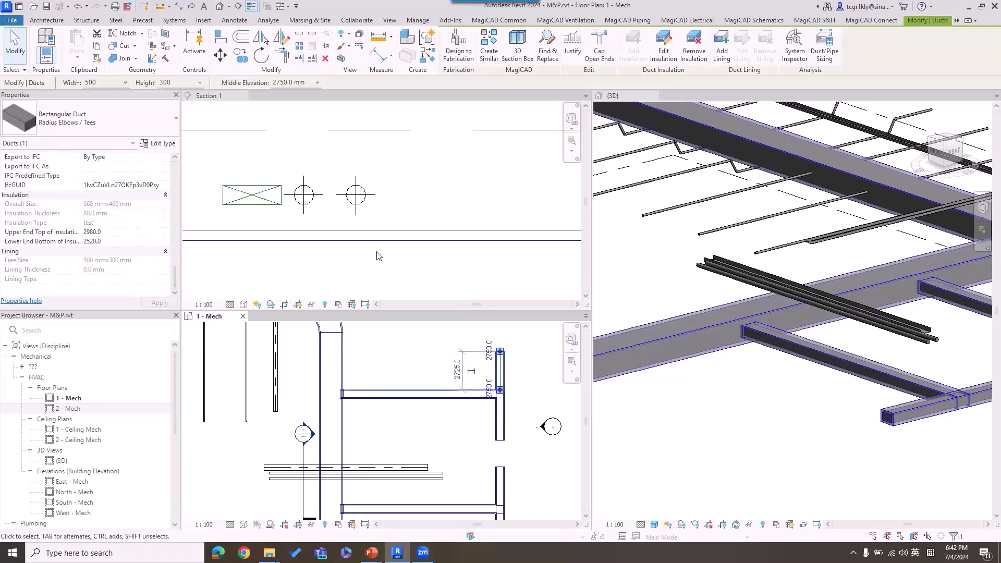
pyautogui.scroll(-1, 414, 347)
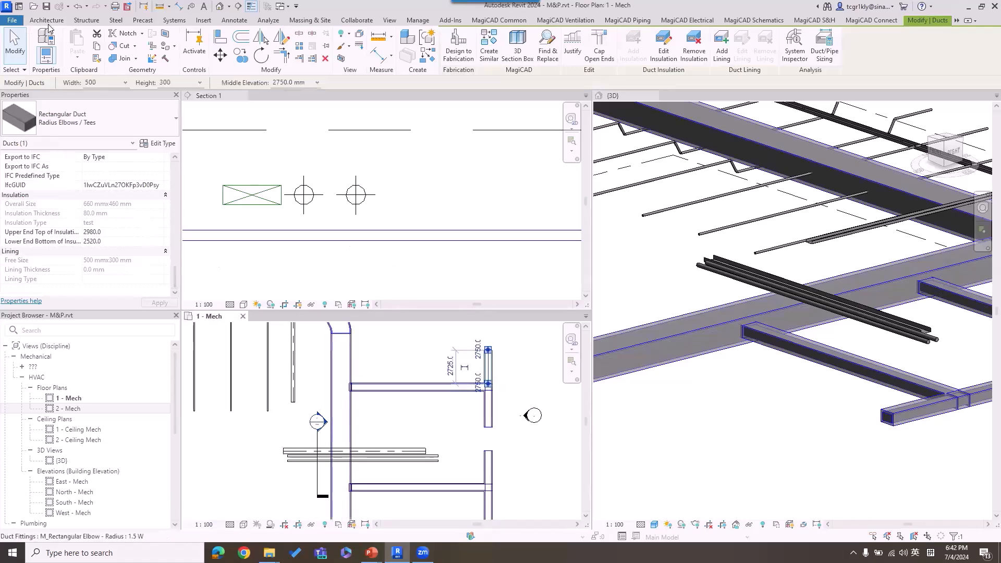
pyautogui.click(407, 348)
# - Examine the rectangular size limits and thicknesses of the test ventilation insulation series in the MagiCAD dataset, and close the dataset
pyautogui.click(478, 23)
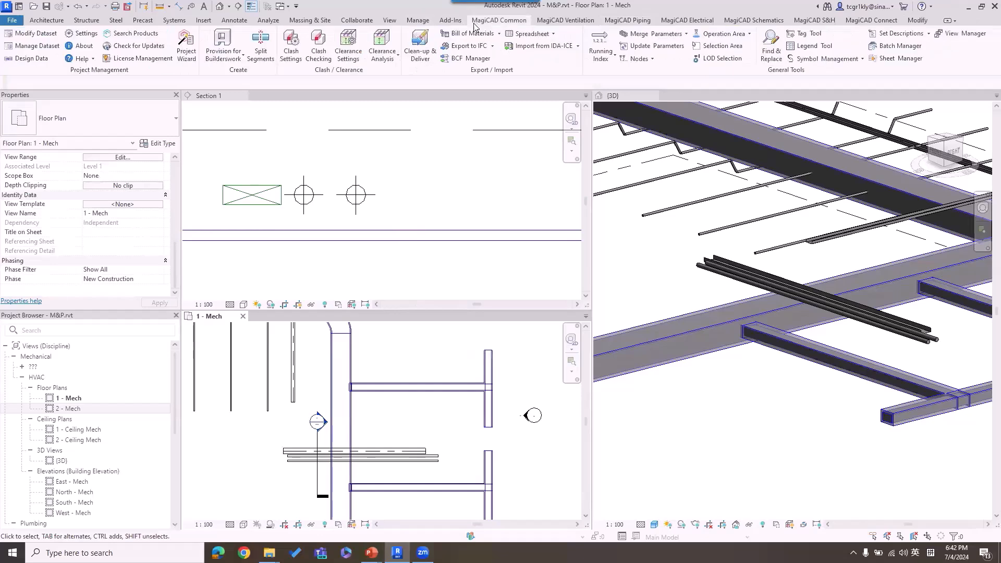
pyautogui.click(51, 48)
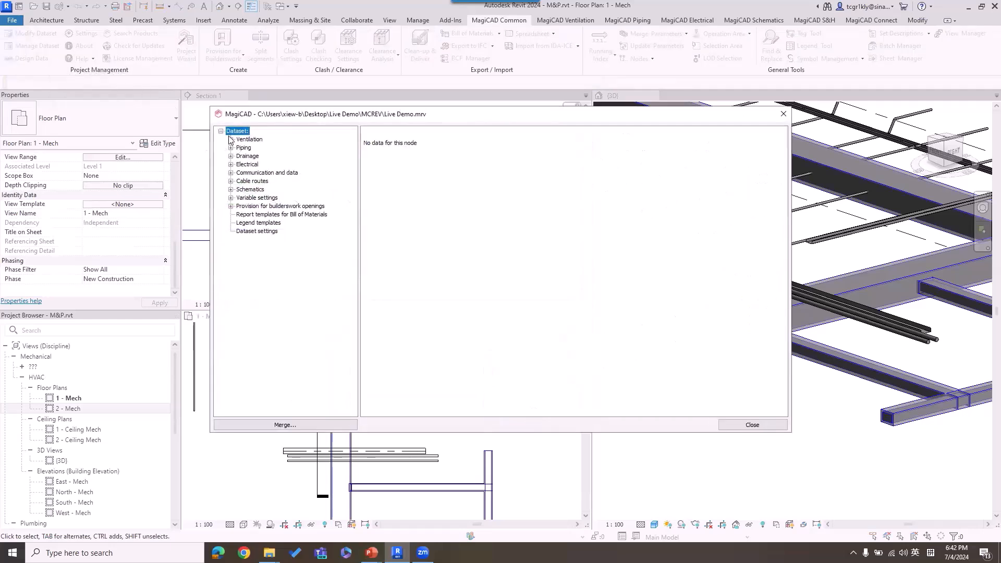
pyautogui.click(231, 140)
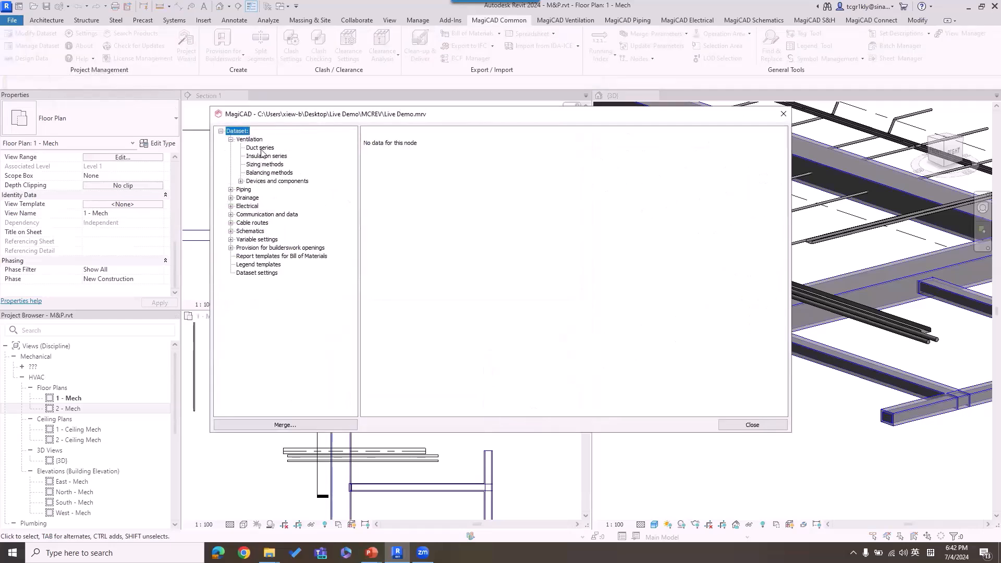
pyautogui.click(260, 156)
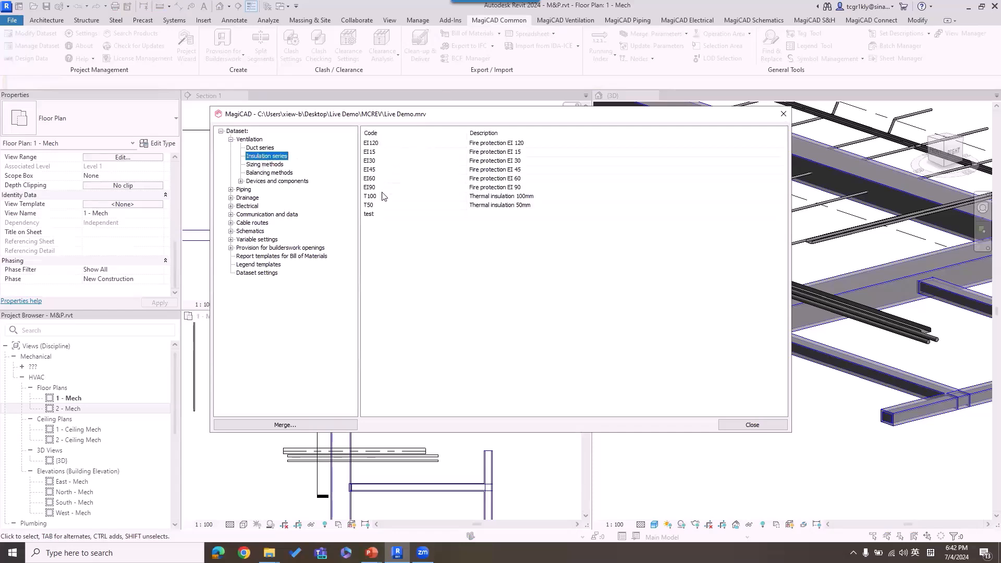
pyautogui.doubleClick(372, 214)
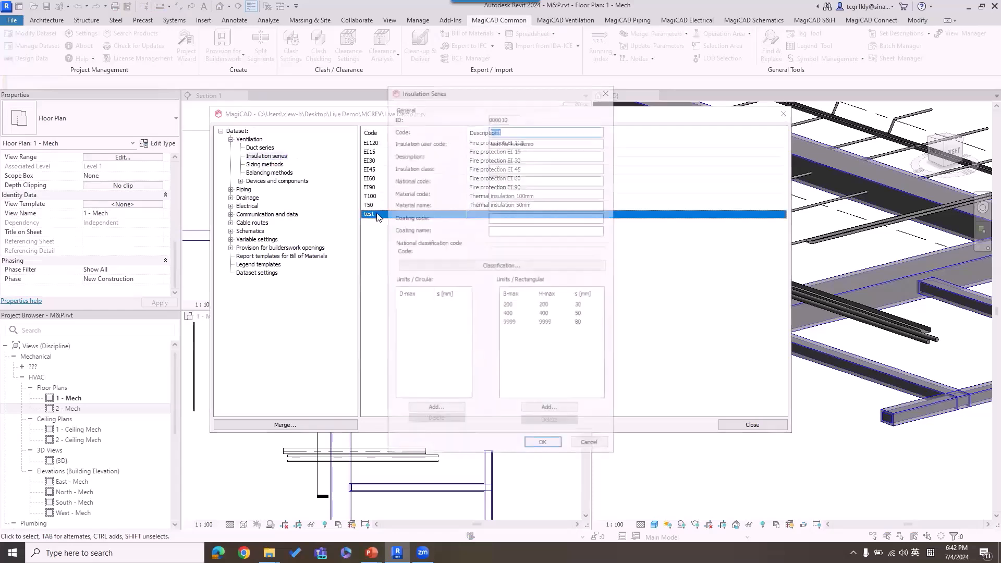
pyautogui.click(521, 306)
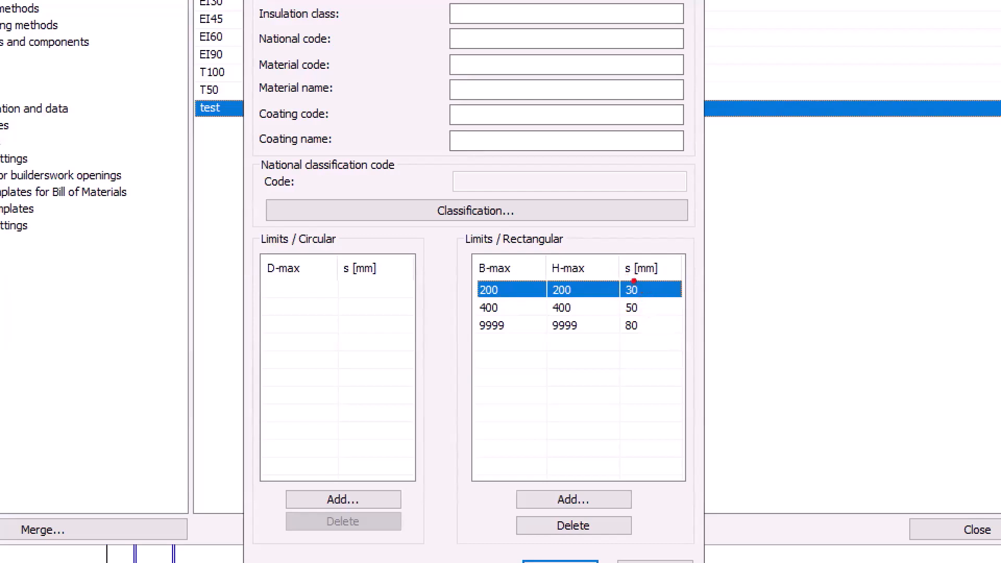
pyautogui.moveTo(630, 297)
pyautogui.mouseDown()
pyautogui.moveTo(619, 313)
pyautogui.moveTo(646, 298)
pyautogui.mouseUp()
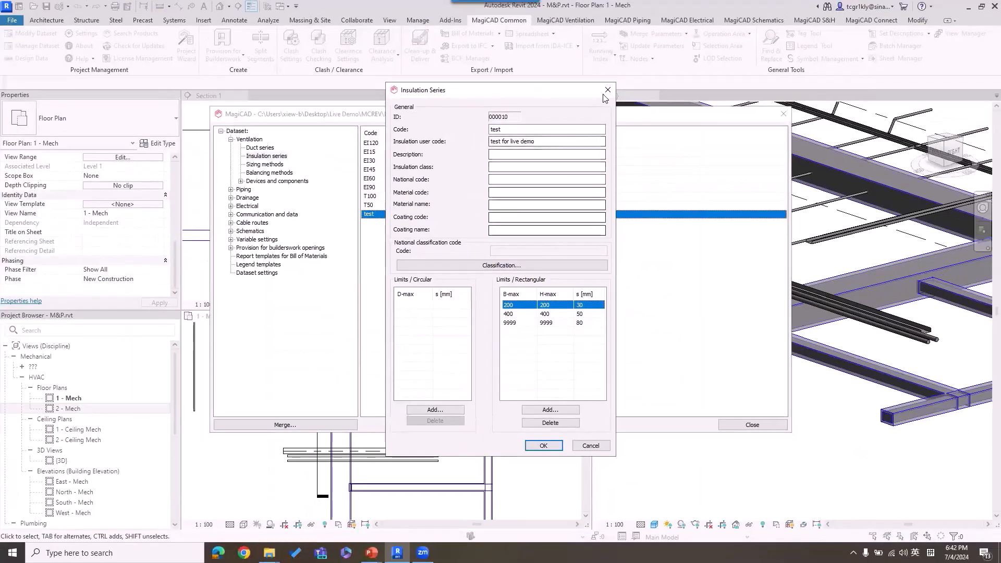
pyautogui.click(608, 90)
pyautogui.click(784, 112)
# - In the current project's test ventilation insulation series, set the maximum width of the 50 mm rectangular insulation limit to 2000 mm
pyautogui.click(409, 362)
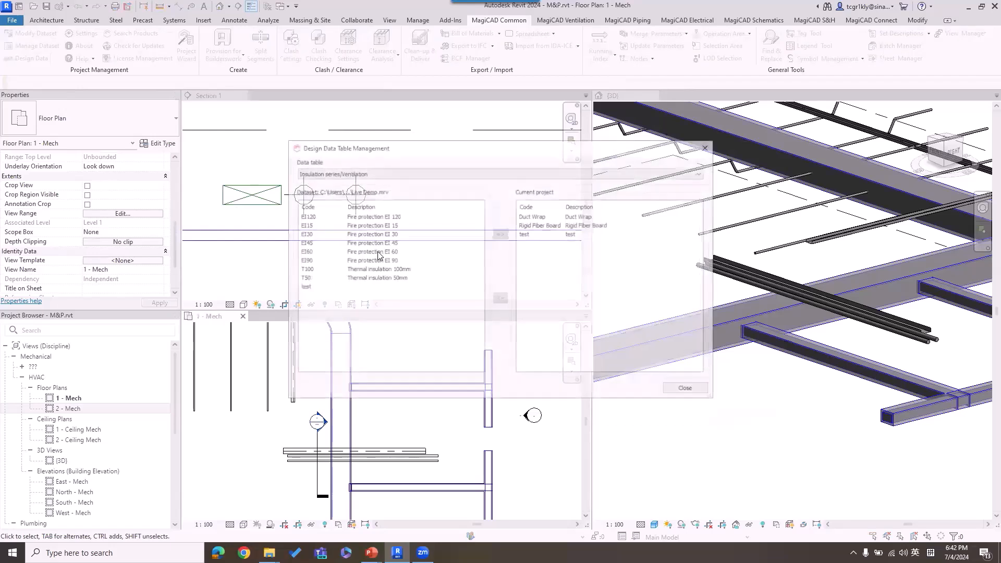
pyautogui.click(537, 234)
pyautogui.rightClick(535, 234)
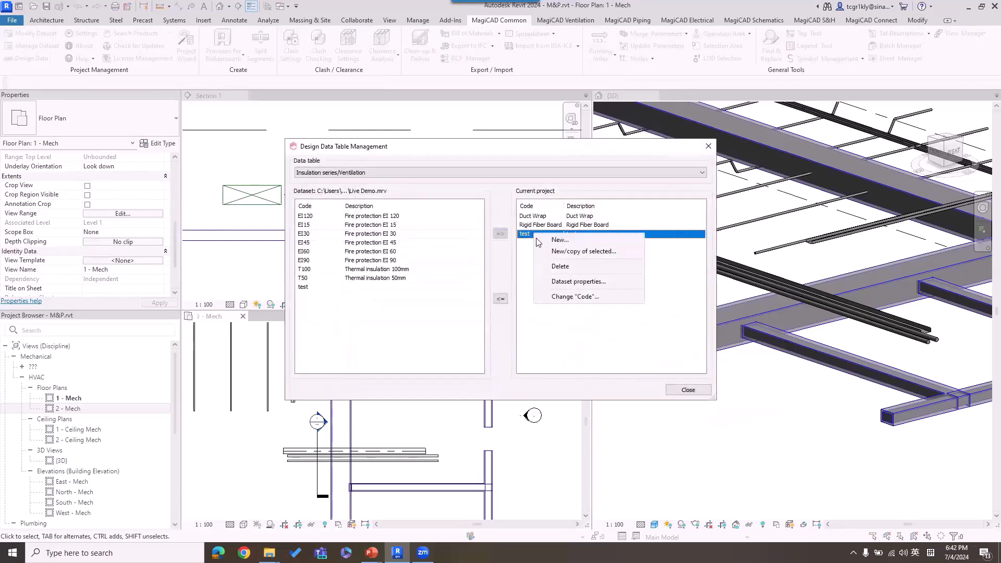
pyautogui.click(559, 286)
pyautogui.doubleClick(511, 314)
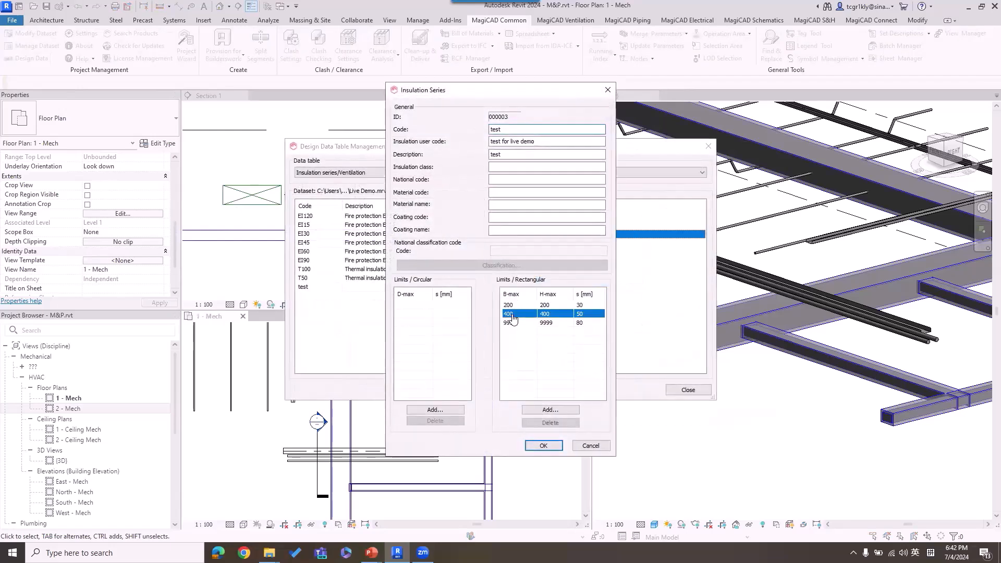
pyautogui.write('2000')
pyautogui.press('Tab')
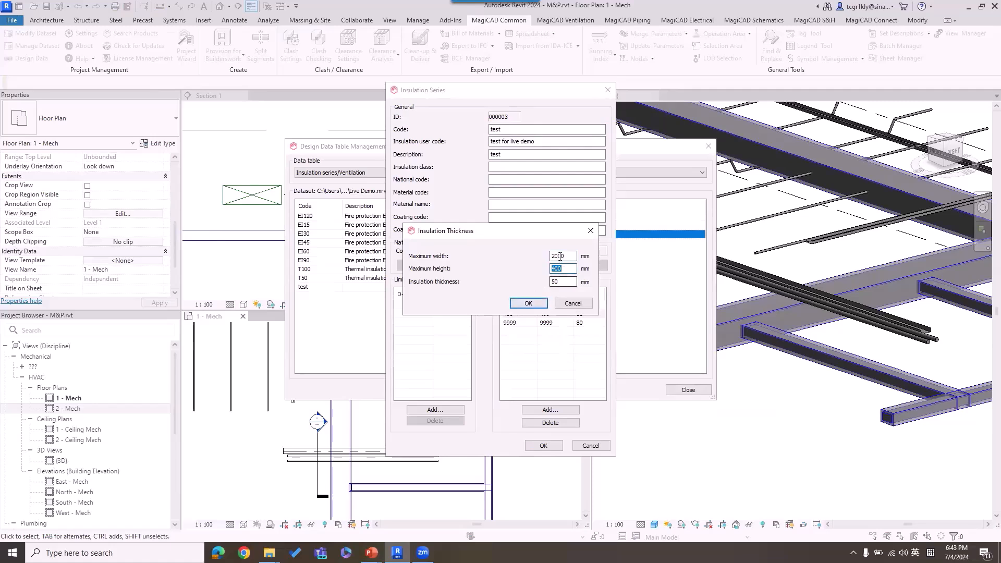
pyautogui.click(529, 303)
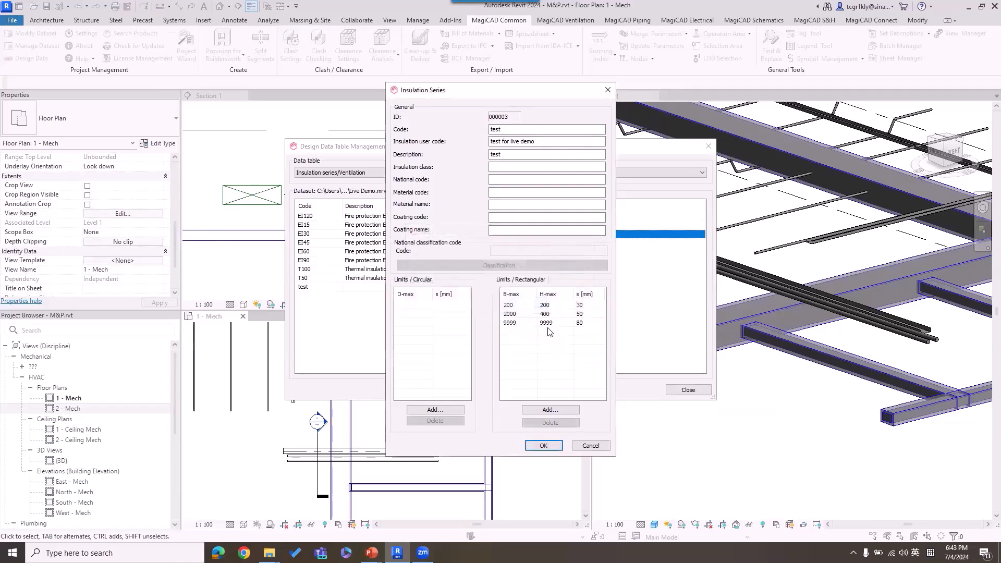
pyautogui.click(543, 446)
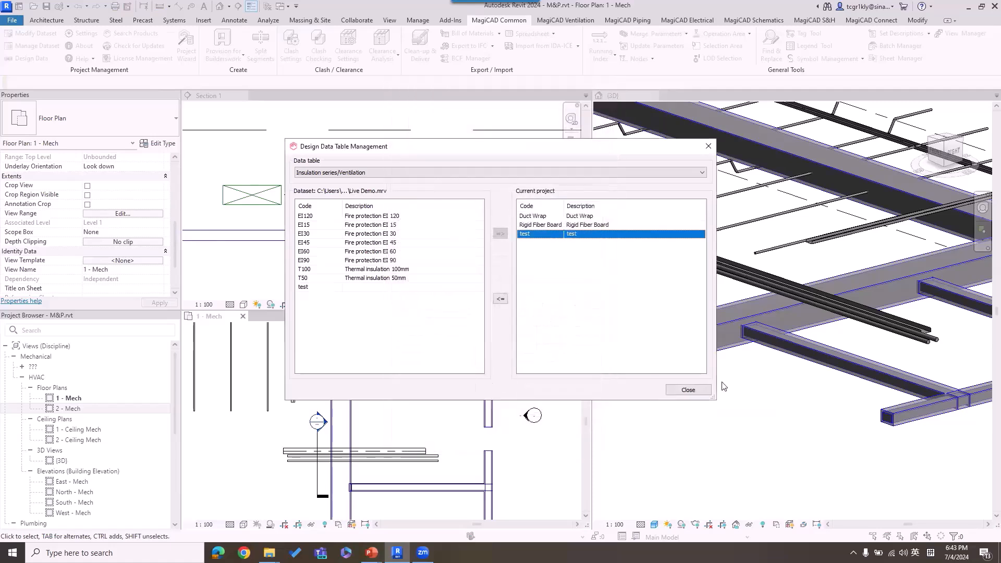
pyautogui.click(687, 390)
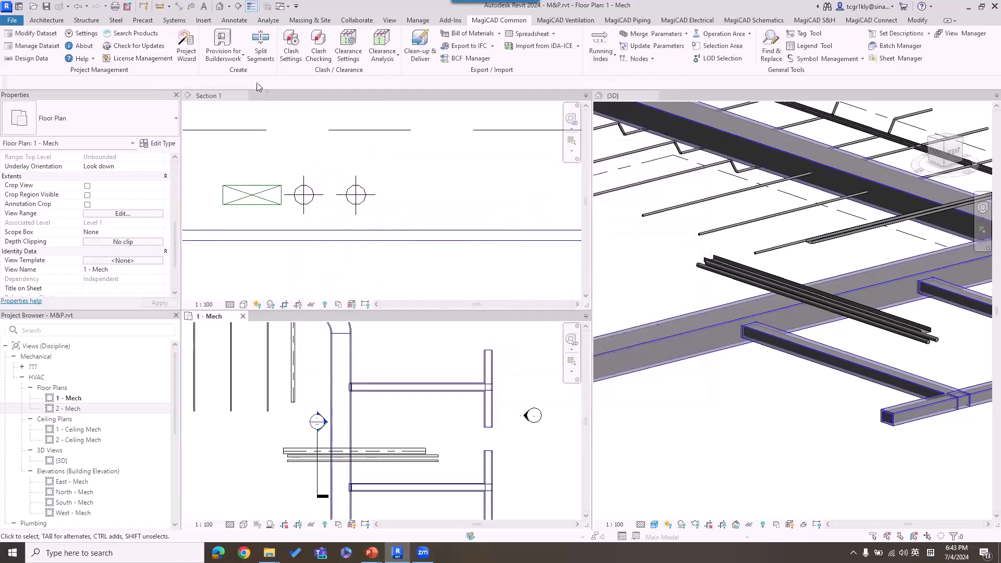
# - Reapply the test - test insulation to the duct network with Change Properties, using the upper branch duct to pick the network
pyautogui.click(543, 20)
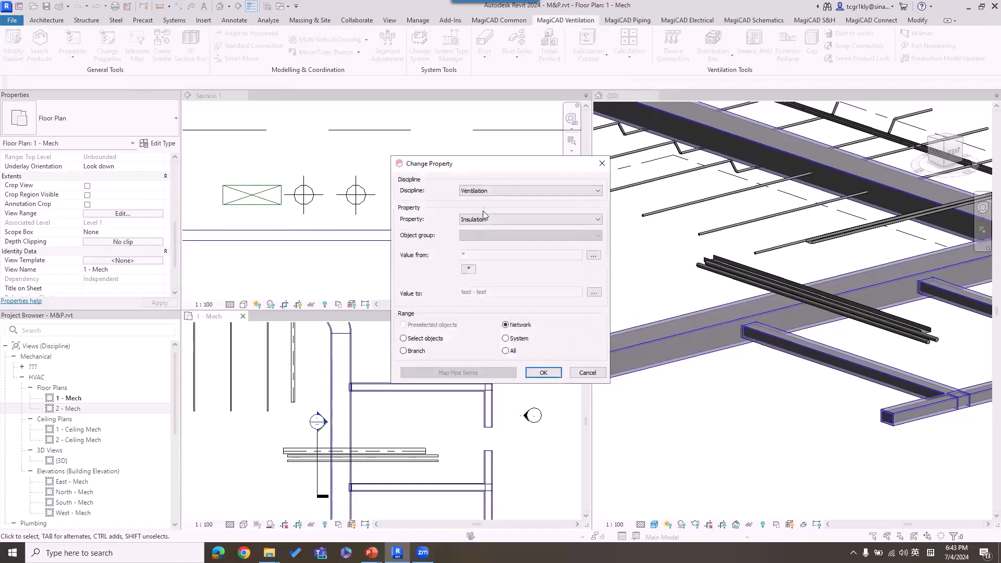
pyautogui.click(537, 375)
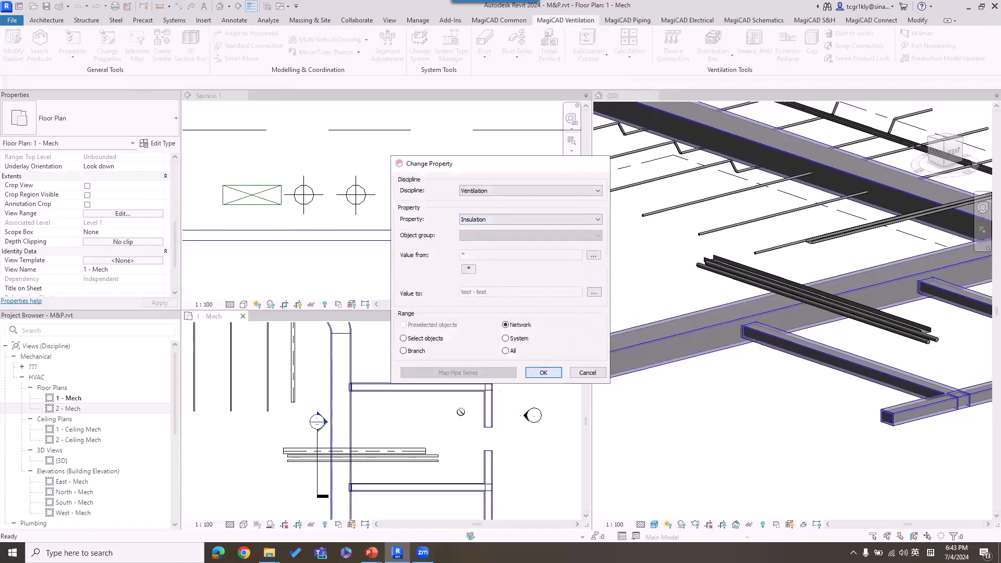
pyautogui.click(397, 386)
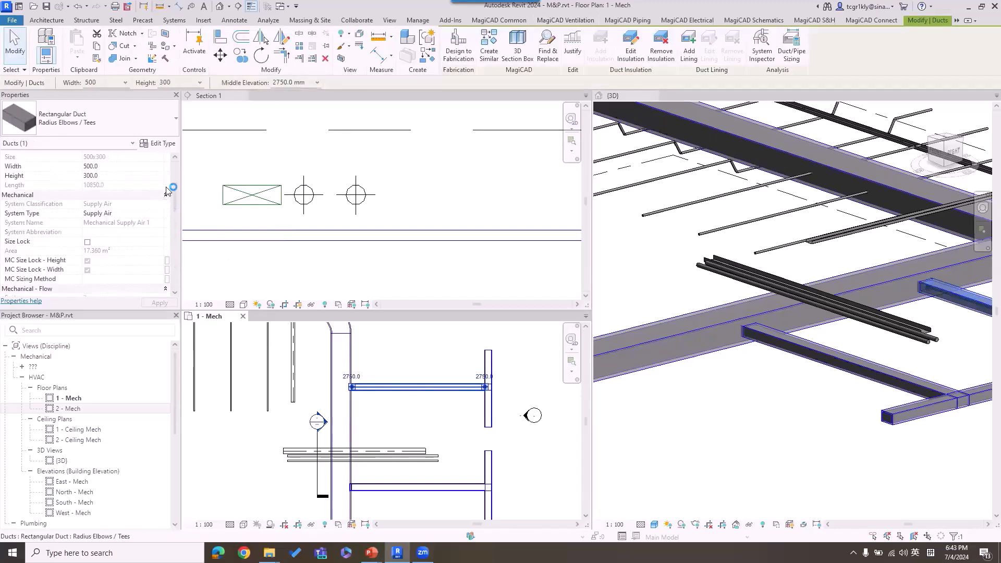
# - Check the insulation thickness and overall size of the upper branch duct after the series update
pyautogui.moveTo(174, 201); pyautogui.dragTo(179, 276)
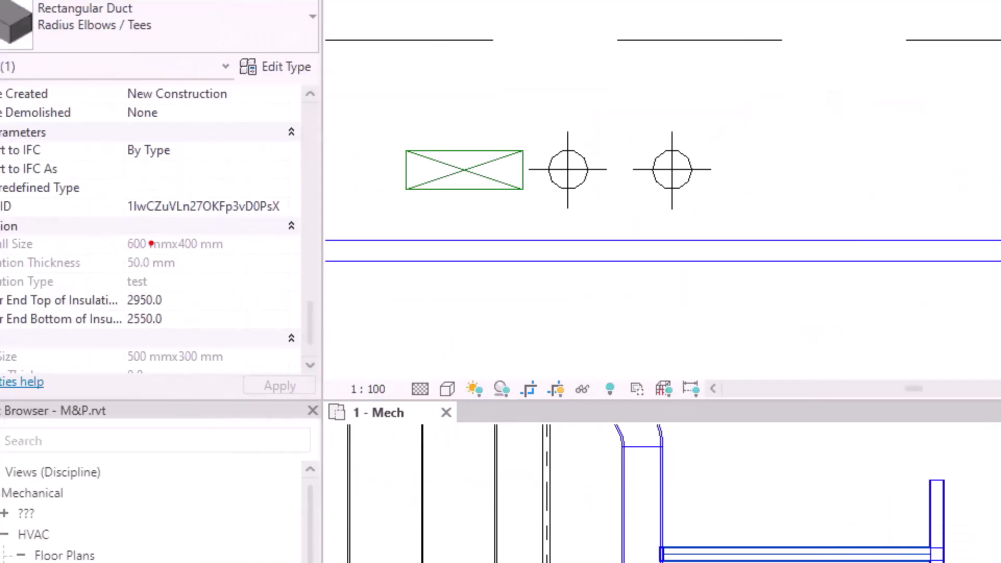
pyautogui.moveTo(150, 243)
pyautogui.mouseDown()
pyautogui.moveTo(93, 284)
pyautogui.moveTo(144, 235)
pyautogui.mouseUp()
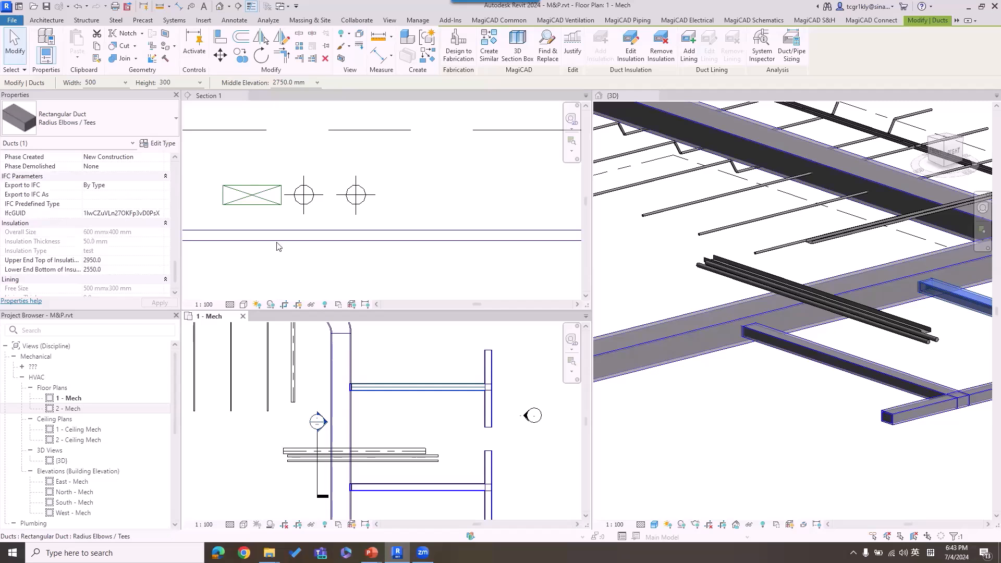
pyautogui.click(429, 400)
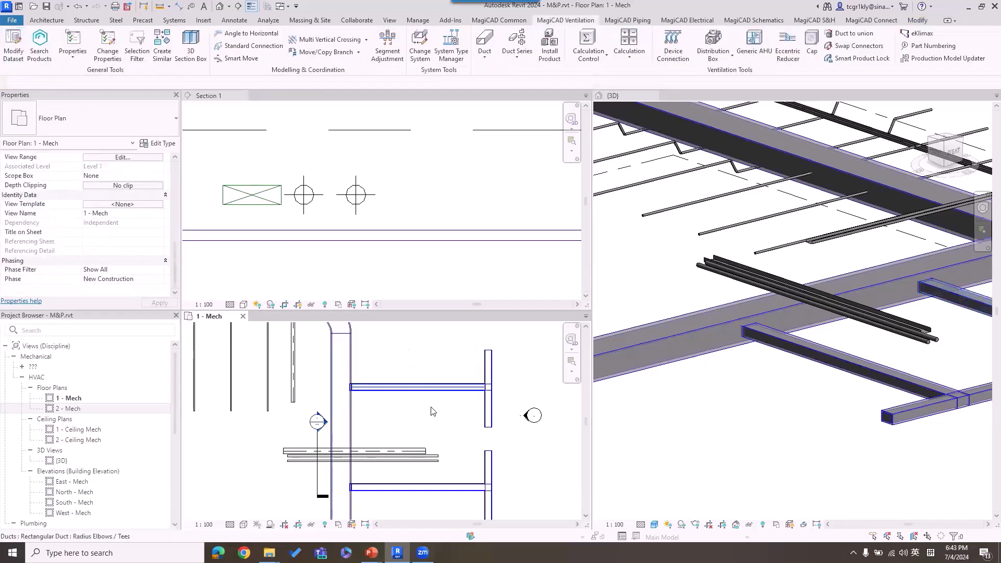